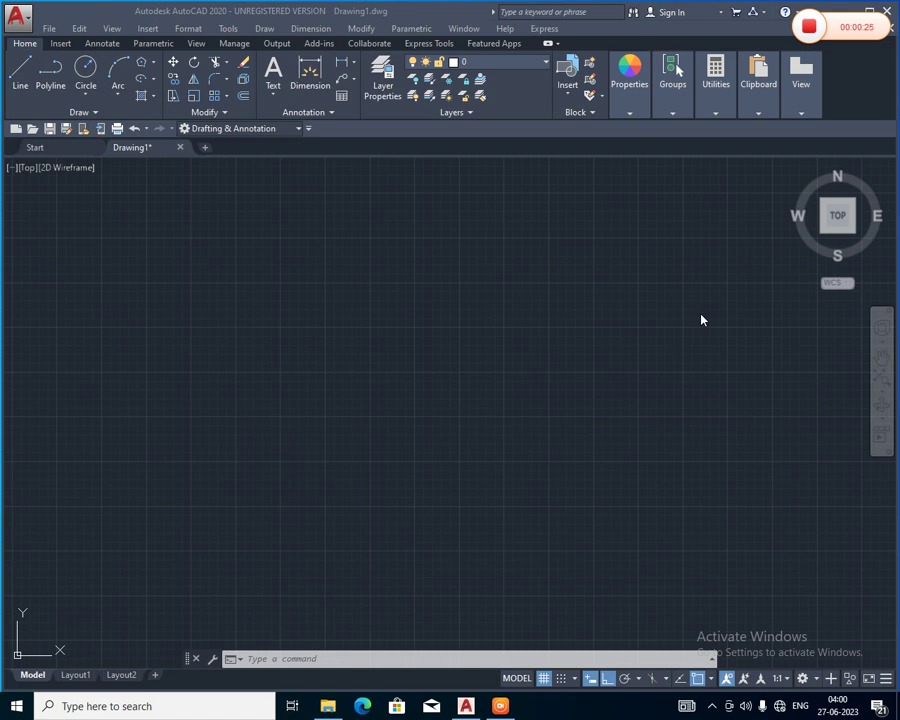
# Draw a horizontal line across the middle of the canvas.
pyautogui.click(120, 94)
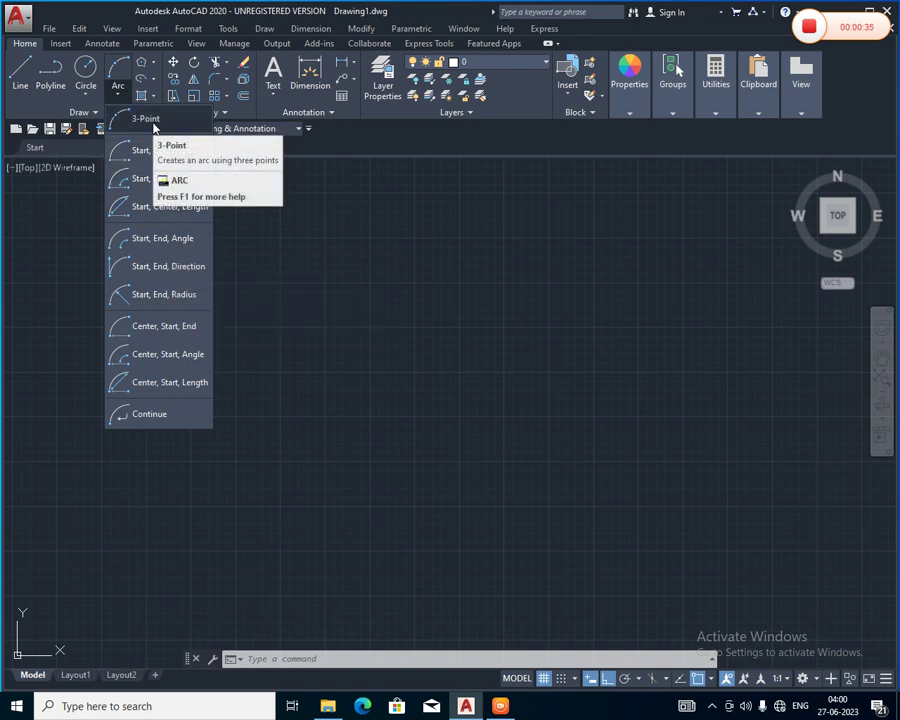
pyautogui.click(279, 267)
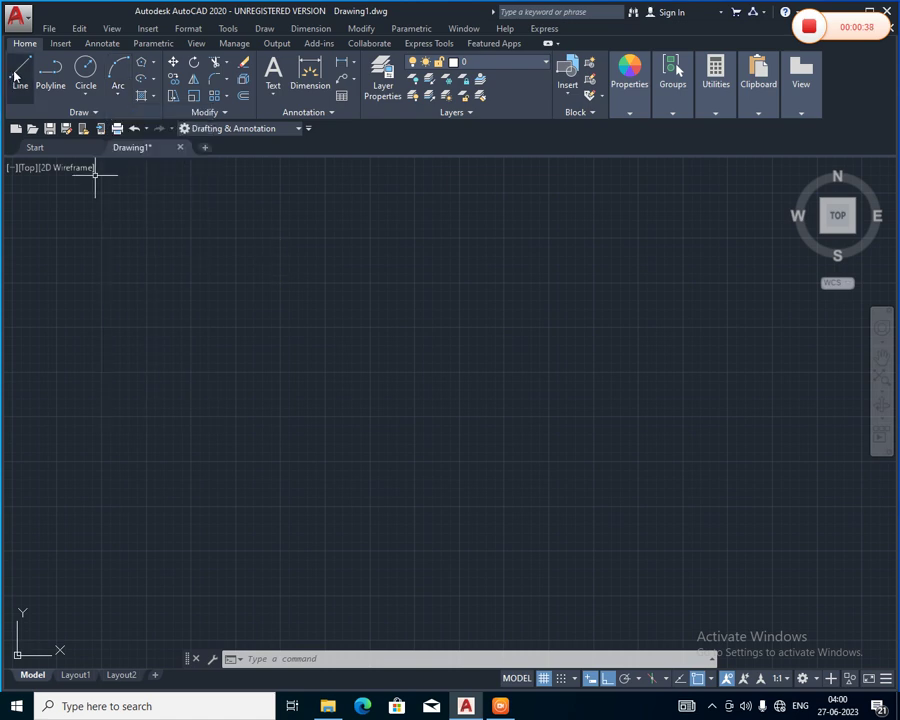
pyautogui.click(16, 74)
pyautogui.click(235, 410)
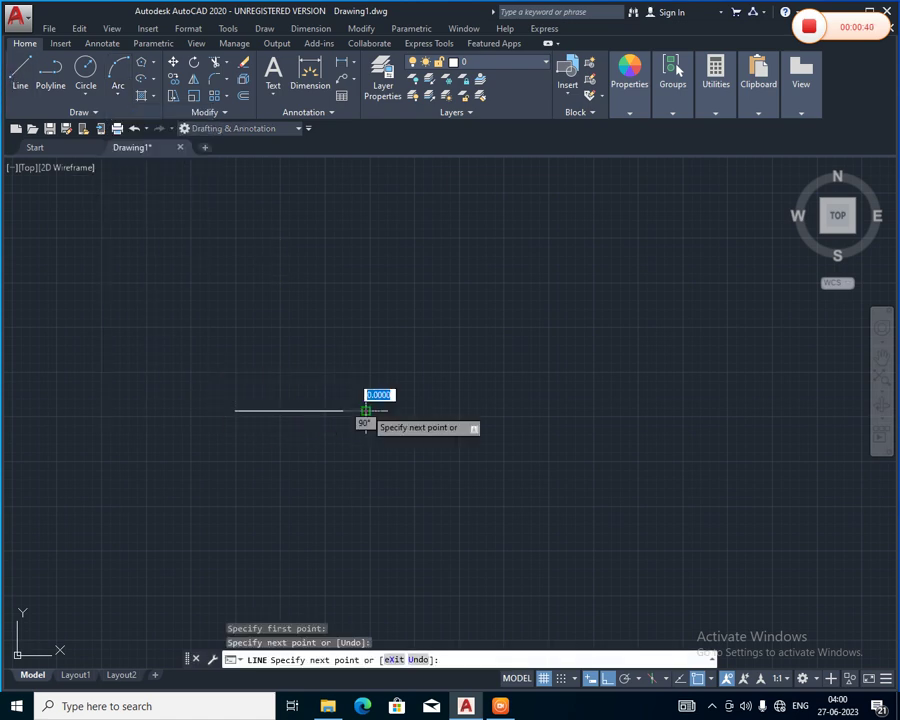
pyautogui.press('Return')
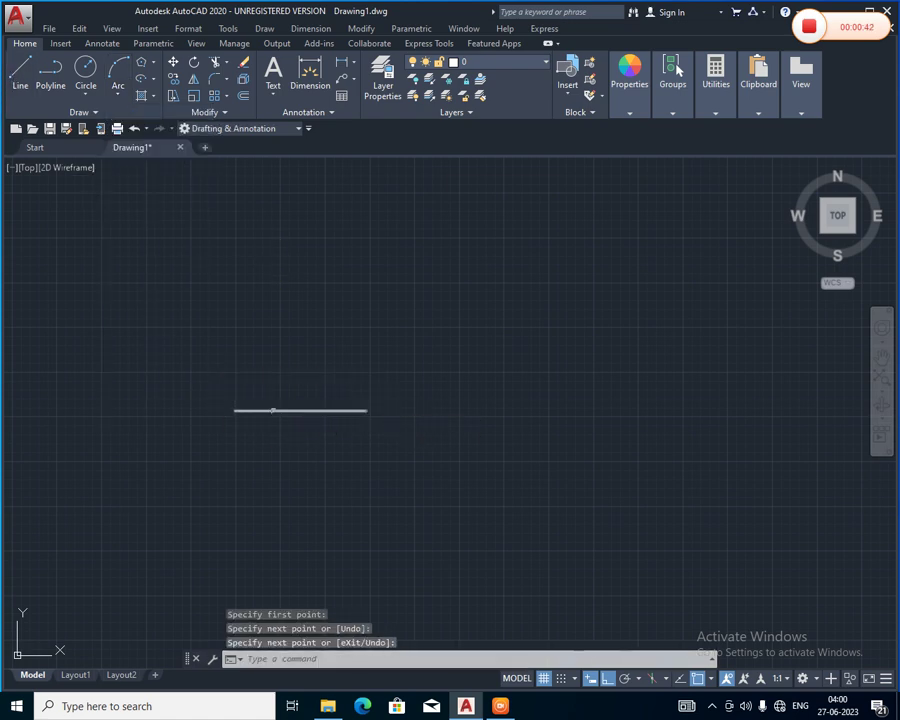
# With Ortho off, draw a three-point arc over the line from its left end, through a top point, to its right end.
pyautogui.click(117, 95)
pyautogui.click(140, 119)
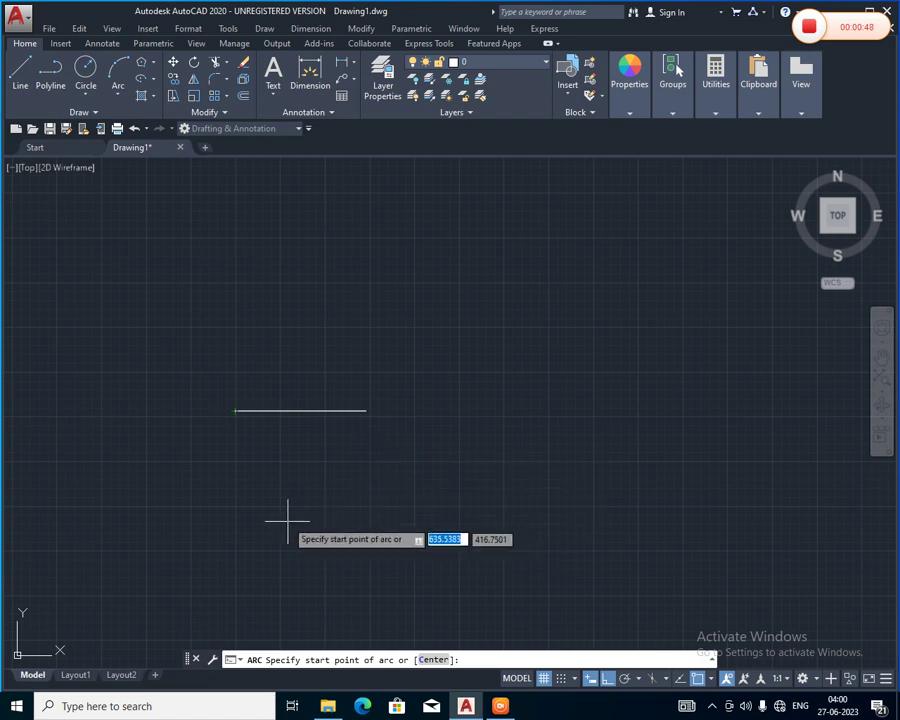
pyautogui.click(235, 410)
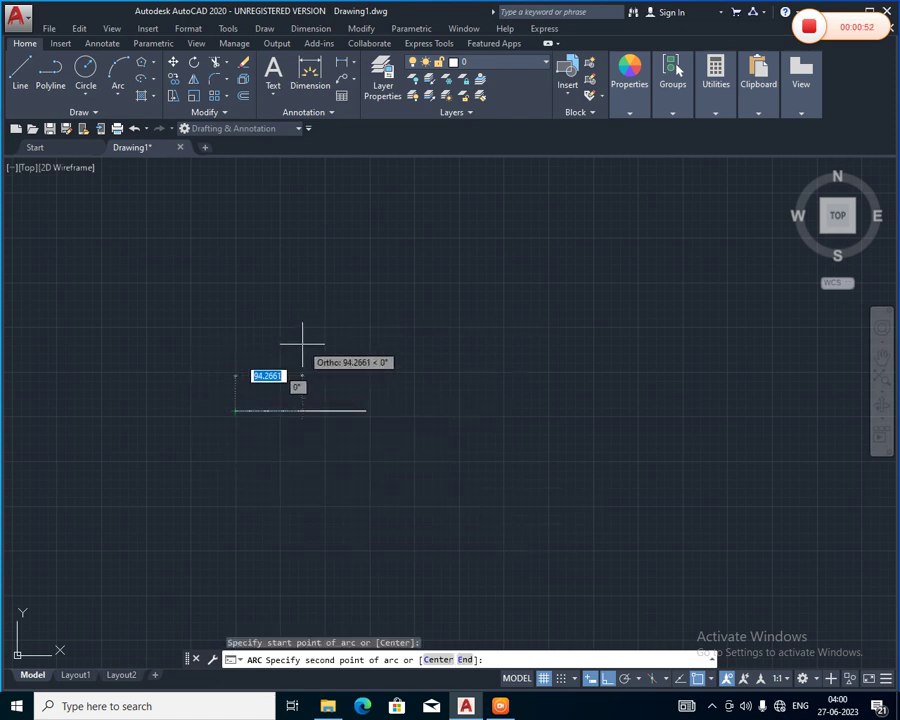
pyautogui.press('F8')
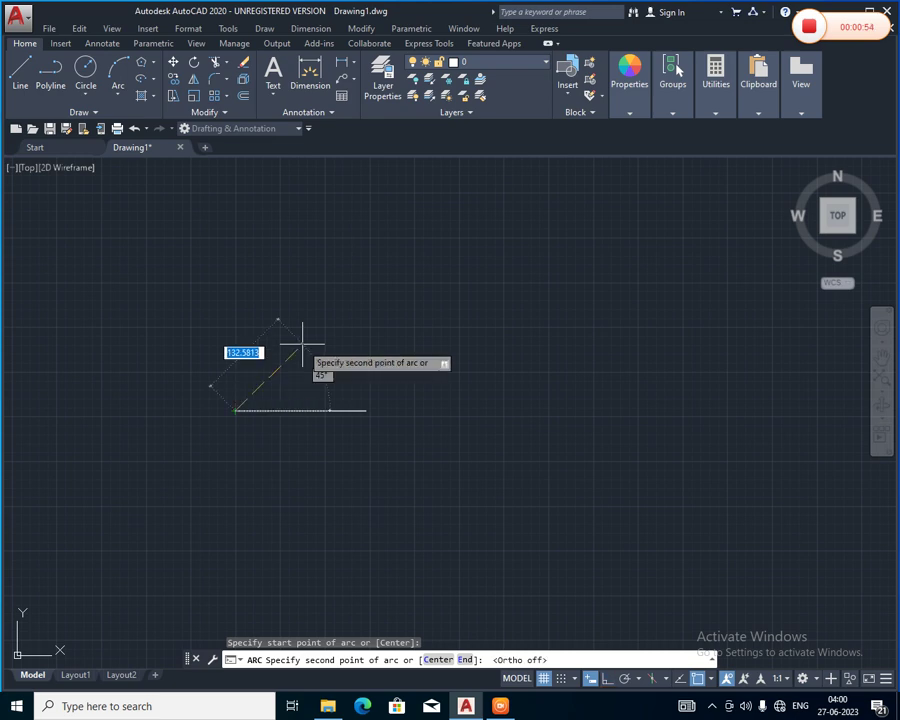
pyautogui.click(302, 345)
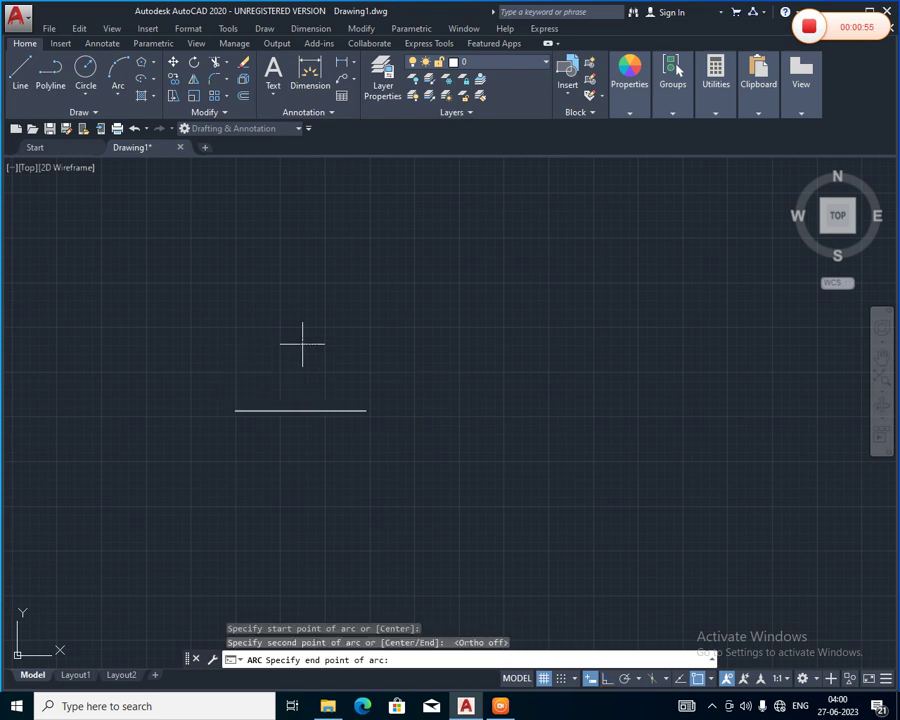
pyautogui.click(365, 409)
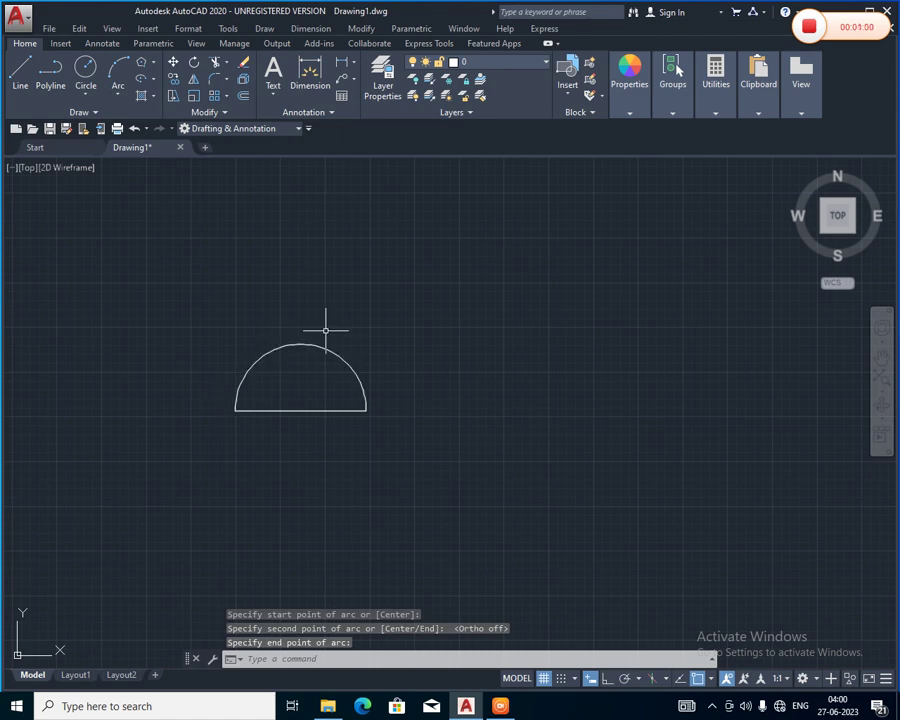
# Draw a trial three-point arc through the line's ends, then delete the stray sweeping arc.
pyautogui.click(118, 96)
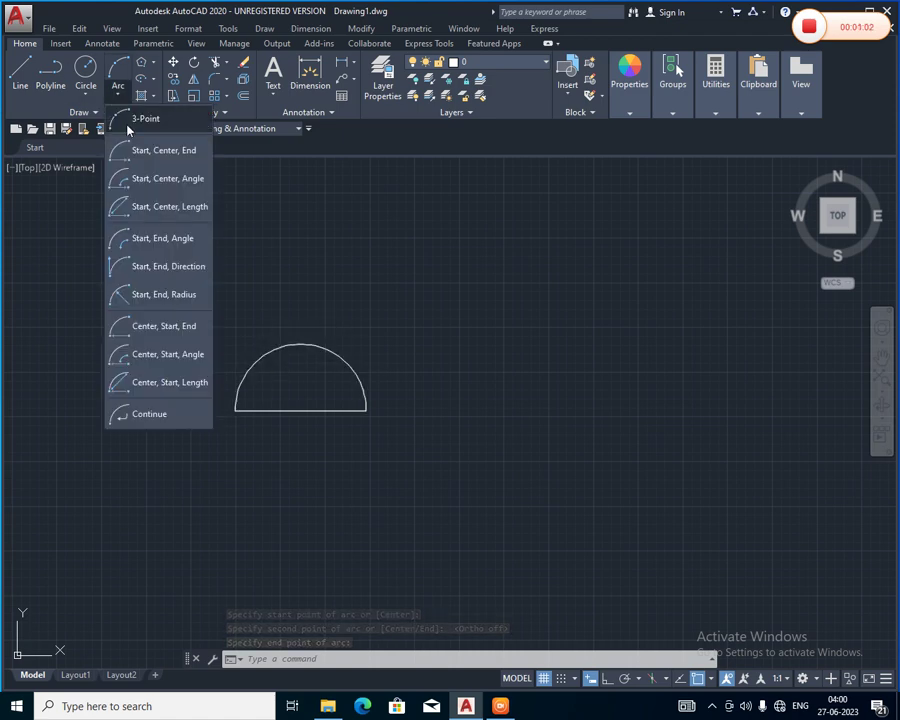
pyautogui.click(128, 120)
pyautogui.click(235, 410)
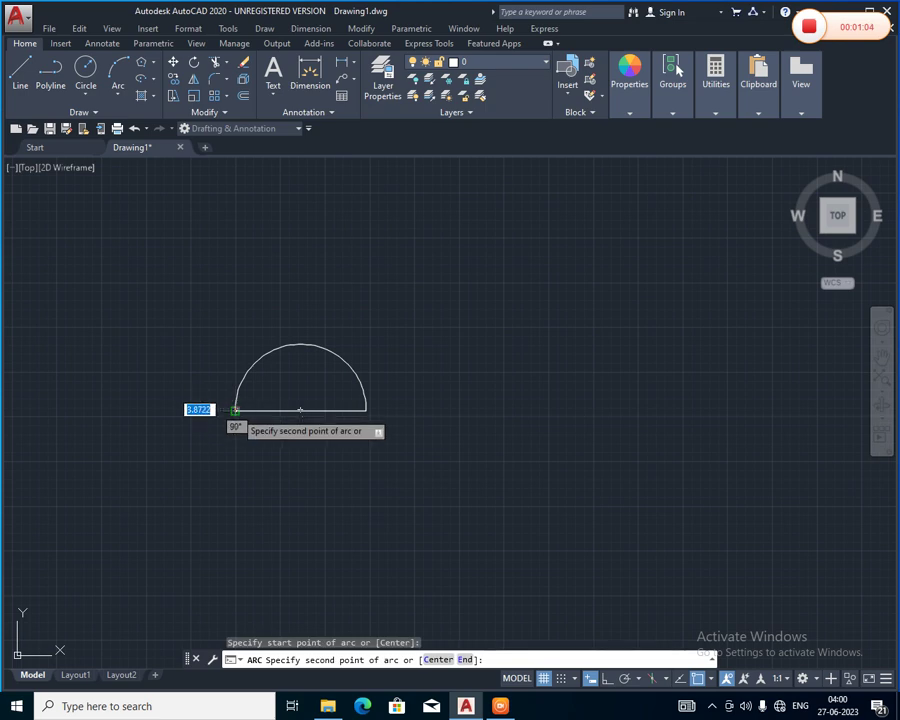
pyautogui.click(366, 409)
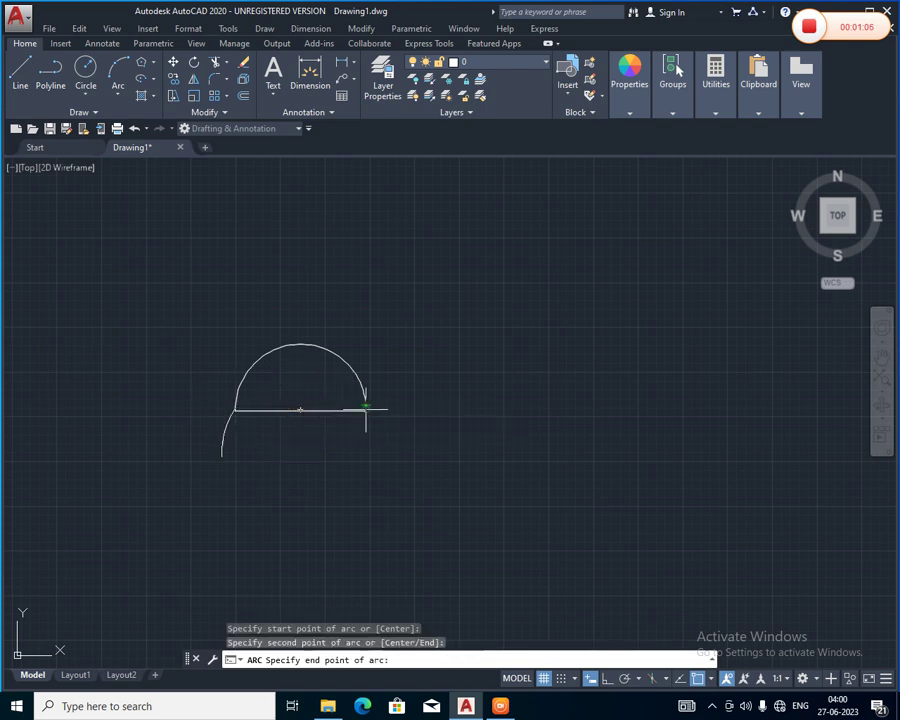
pyautogui.click(524, 518)
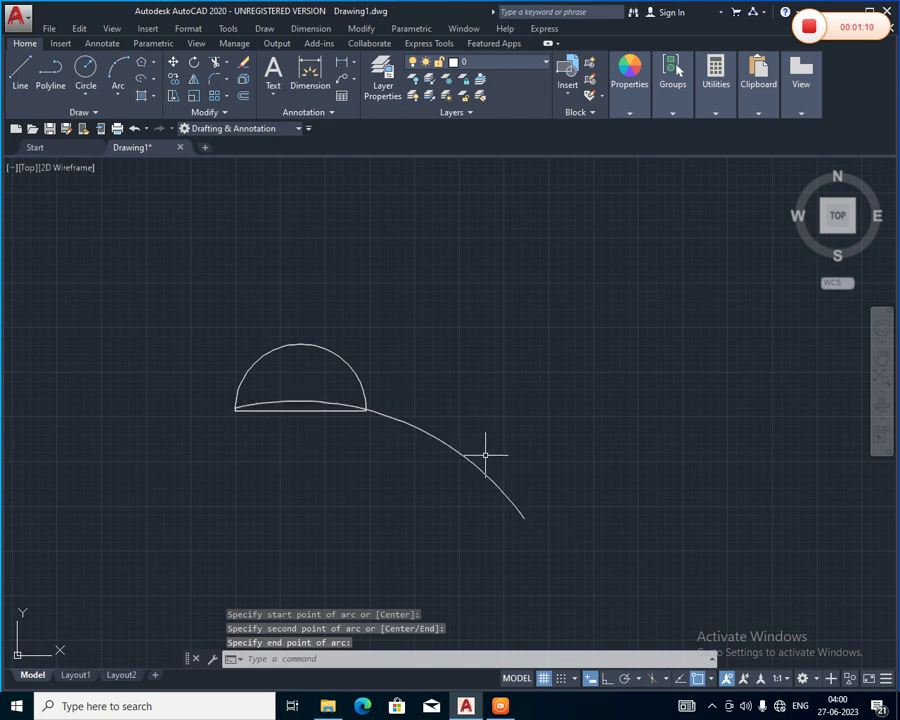
pyautogui.click(418, 427)
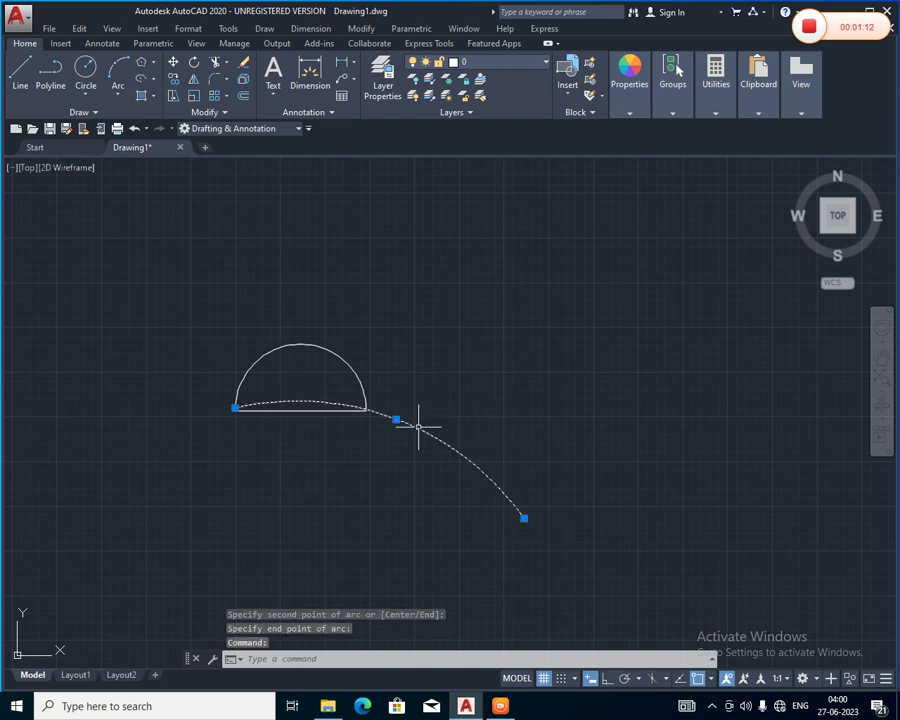
pyautogui.press('Delete')
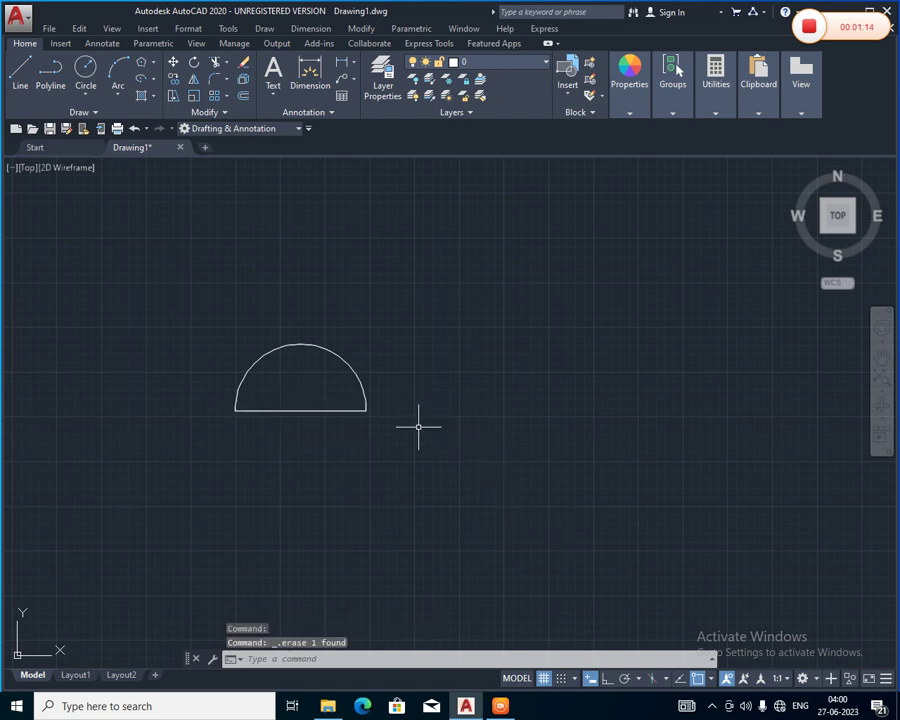
# Draw a flat three-point arc along the base, then delete it.
pyautogui.click(119, 95)
pyautogui.click(128, 117)
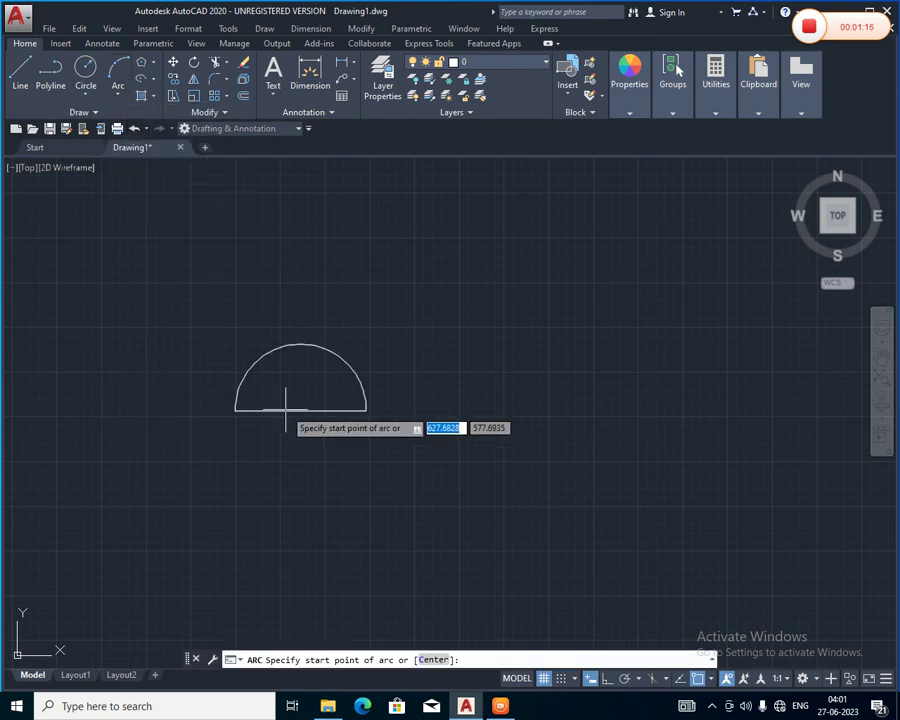
pyautogui.click(235, 410)
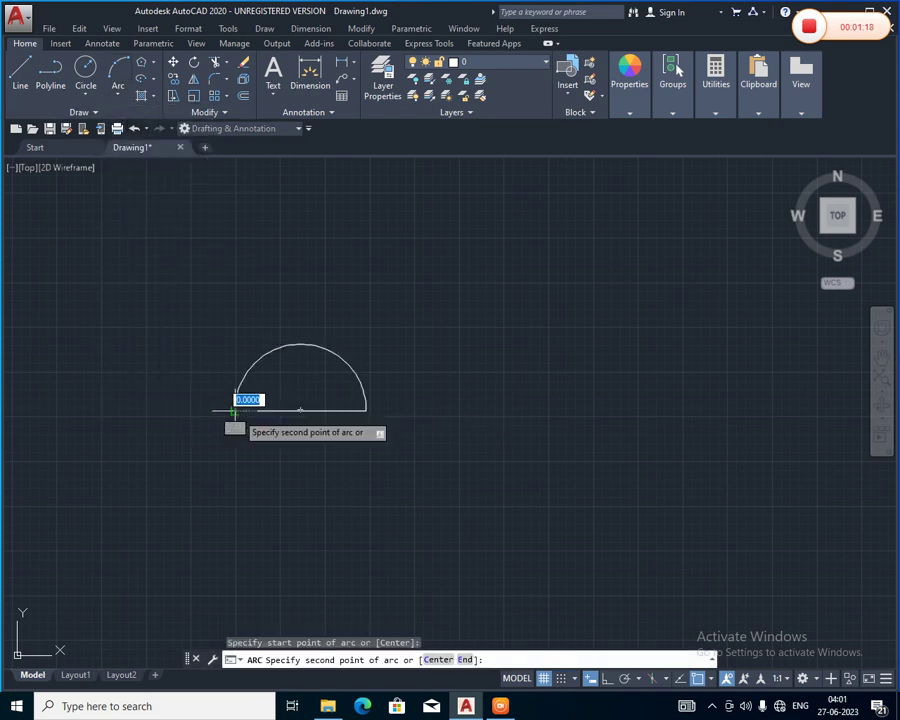
pyautogui.click(300, 410)
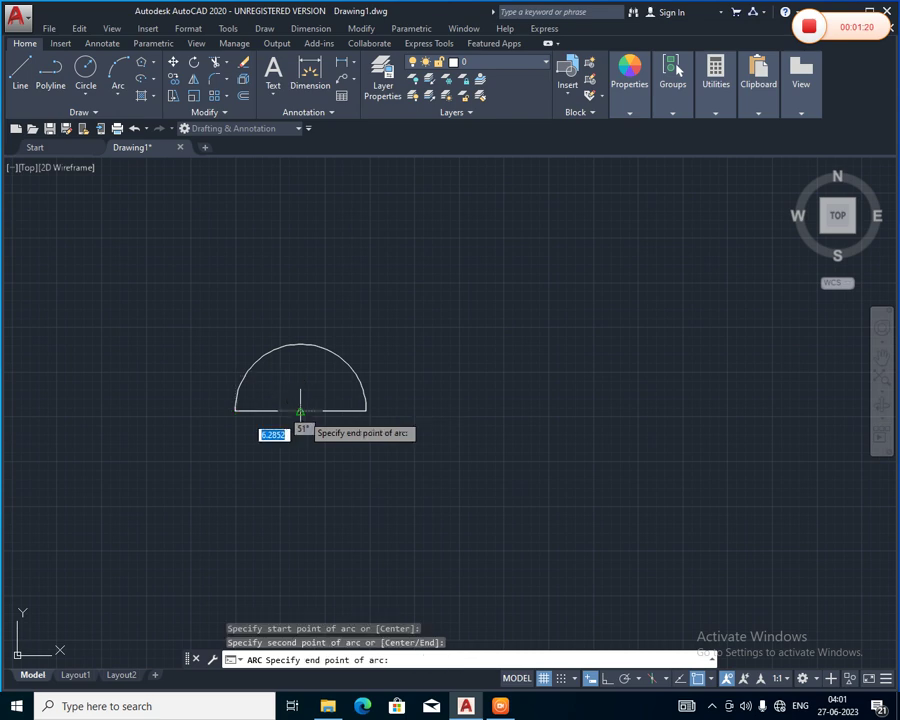
pyautogui.click(366, 410)
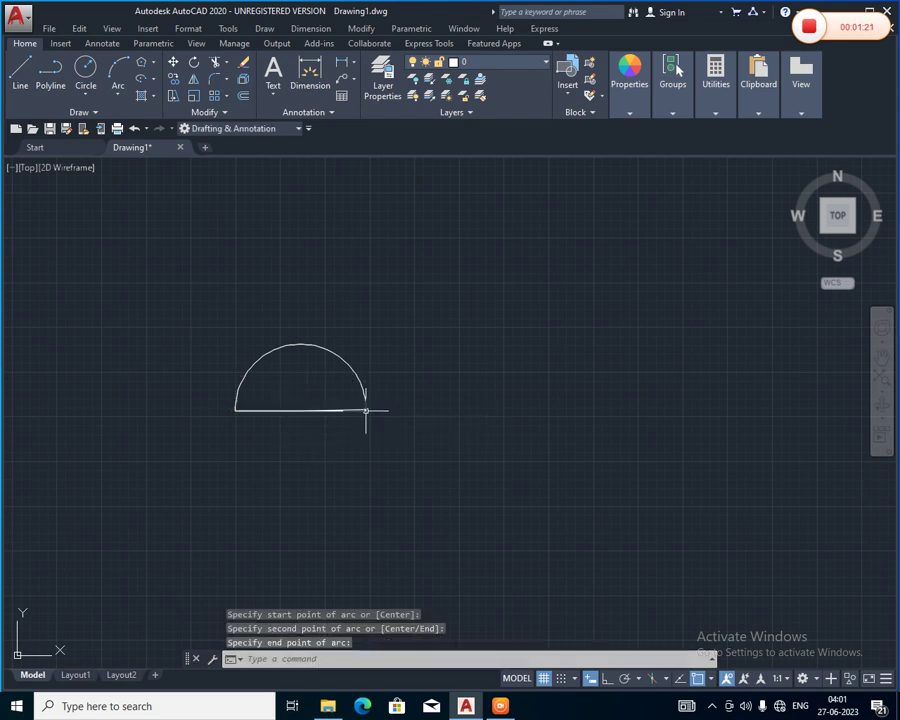
pyautogui.click(300, 410)
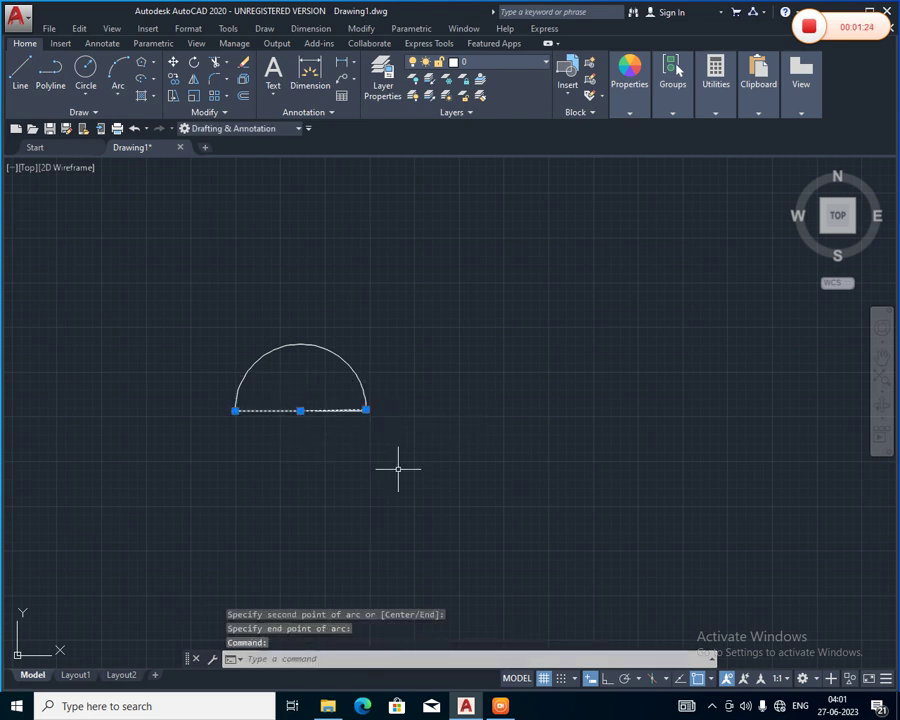
pyautogui.press('Delete')
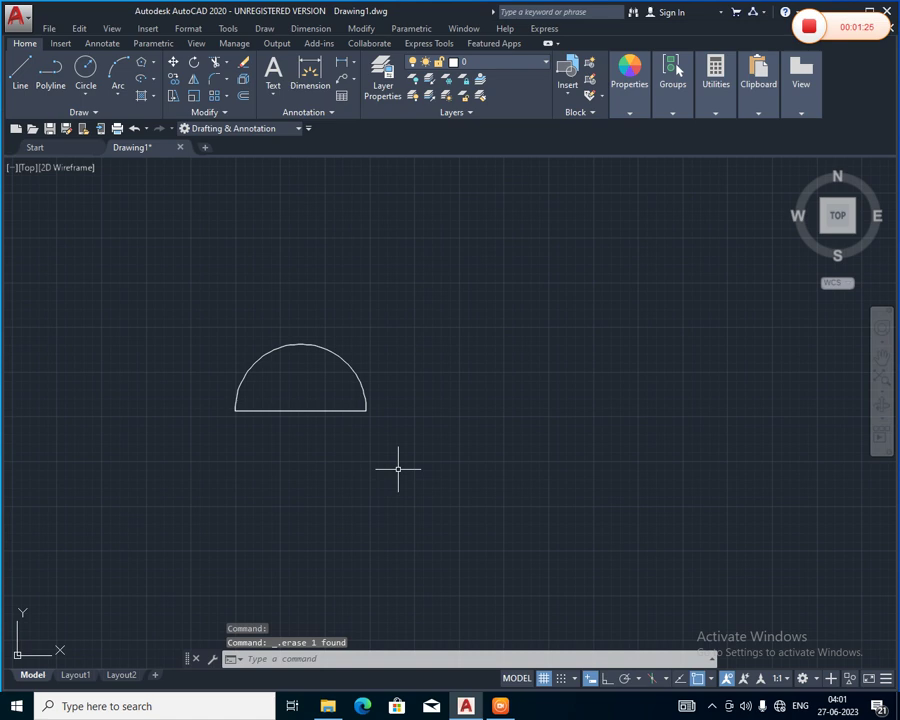
# Draw a three-point arc from the line's left end, down below the line, to its right end.
pyautogui.click(122, 92)
pyautogui.click(128, 118)
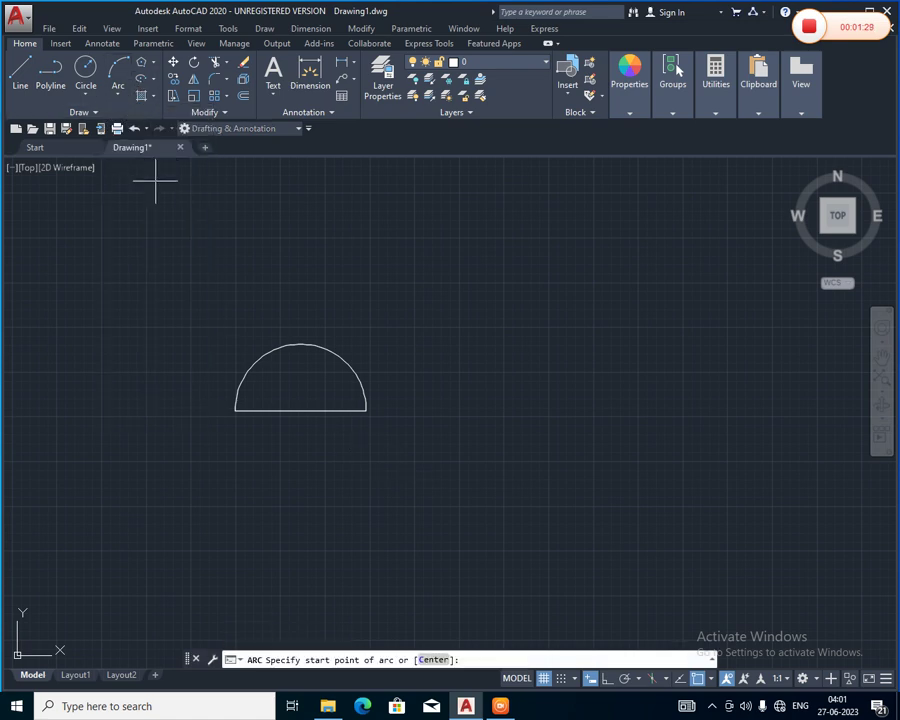
pyautogui.click(235, 410)
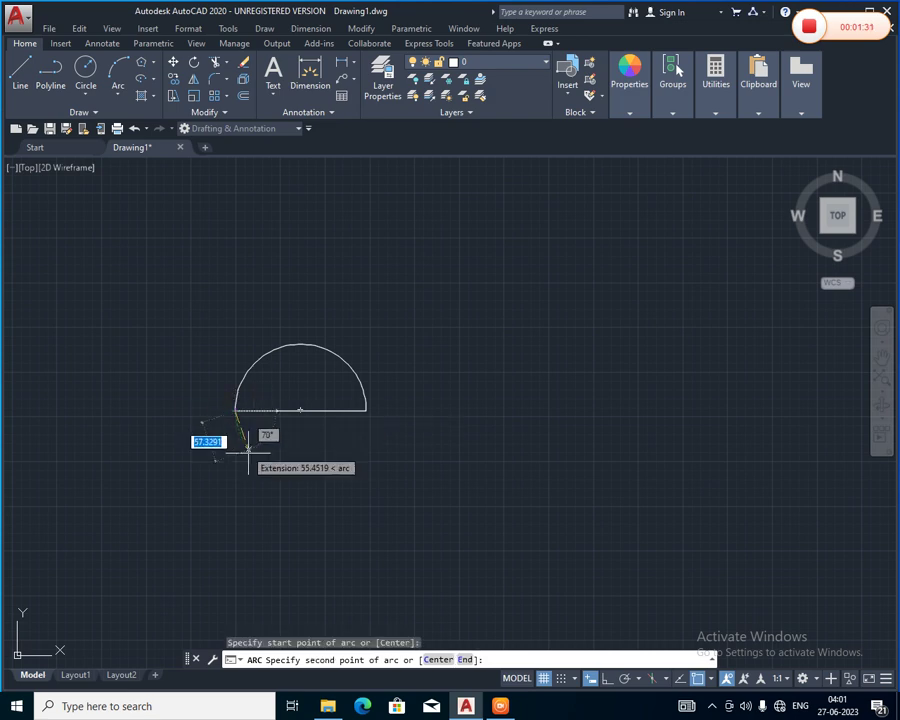
pyautogui.click(297, 476)
pyautogui.click(366, 410)
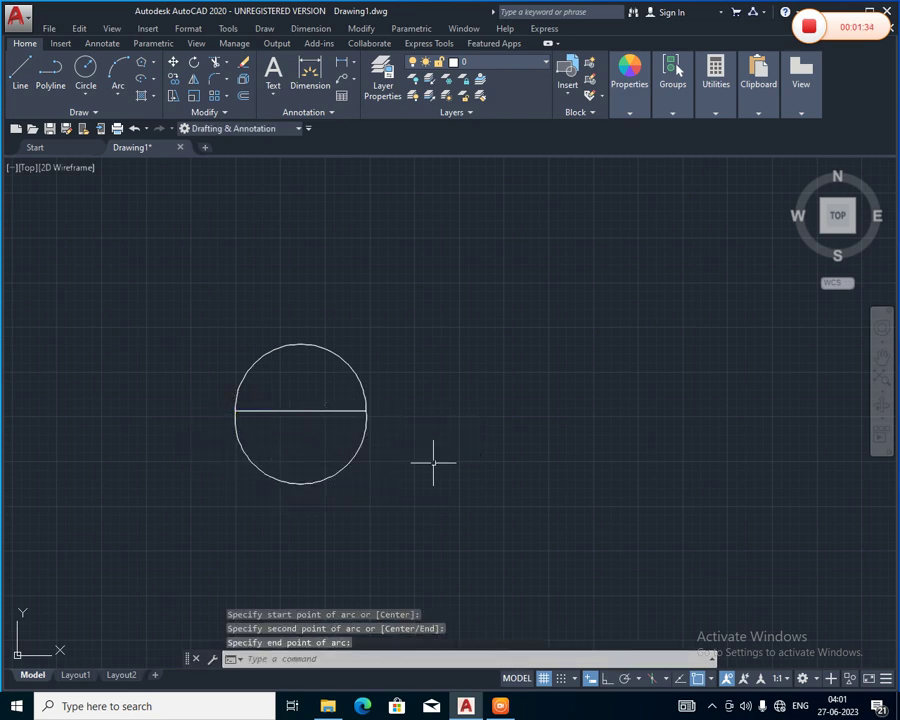
pyautogui.moveTo(434, 462)
pyautogui.mouseDown(button='middle')
pyautogui.moveTo(338, 450)
pyautogui.moveTo(259, 410)
pyautogui.moveTo(207, 402)
pyautogui.mouseUp(button='middle')
pyautogui.click(119, 90)
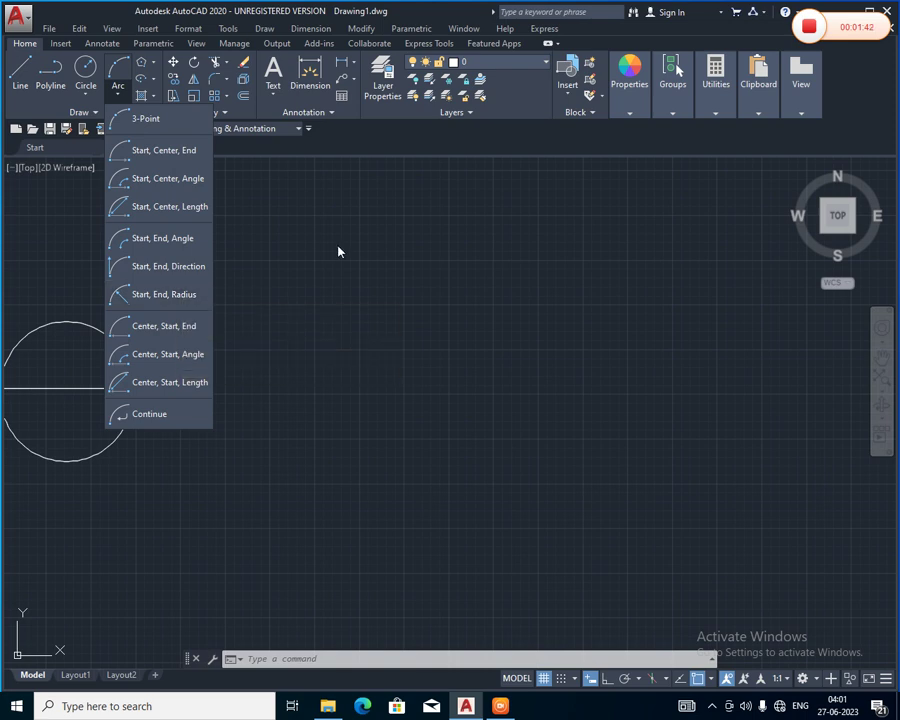
# Draw a vertical line to the right of the split circle.
pyautogui.click(20, 70)
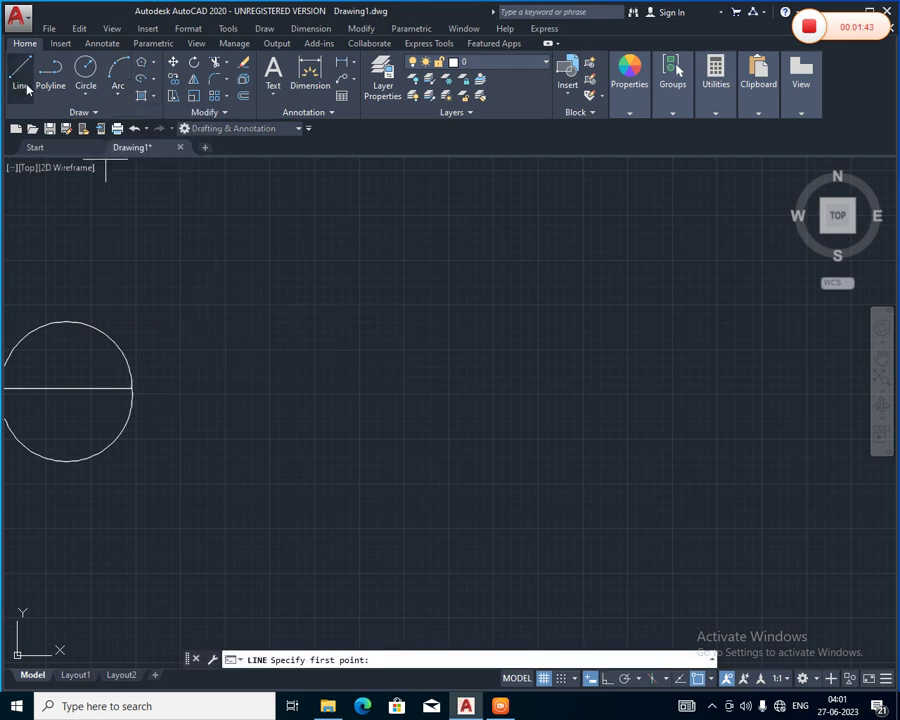
pyautogui.click(295, 366)
pyautogui.click(296, 464)
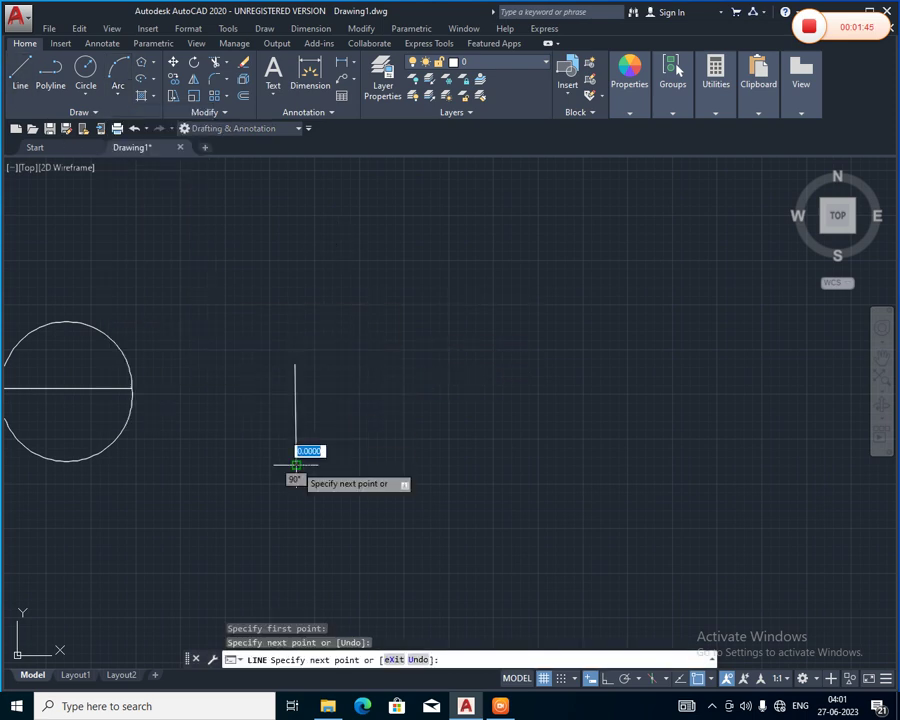
pyautogui.press('Return')
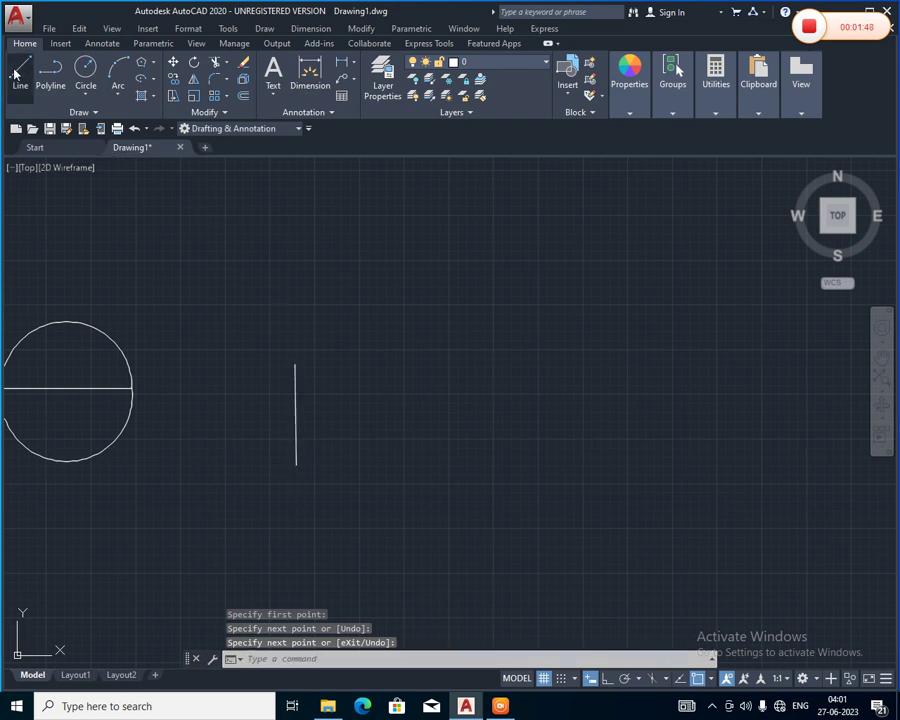
# With Ortho on, draw a taller vertical line further right.
pyautogui.click(20, 72)
pyautogui.click(388, 320)
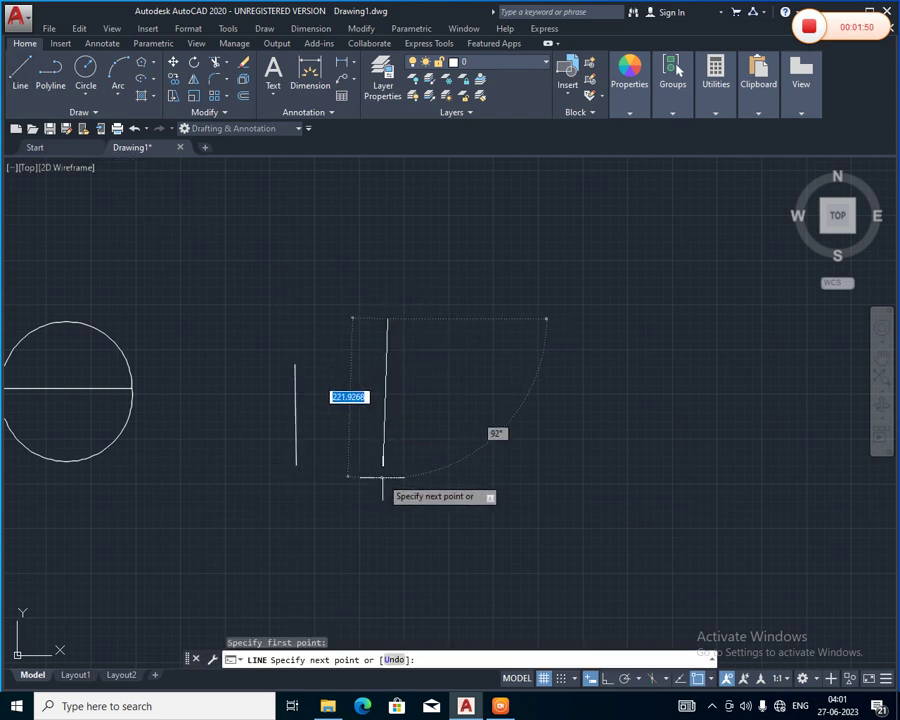
pyautogui.press('F8')
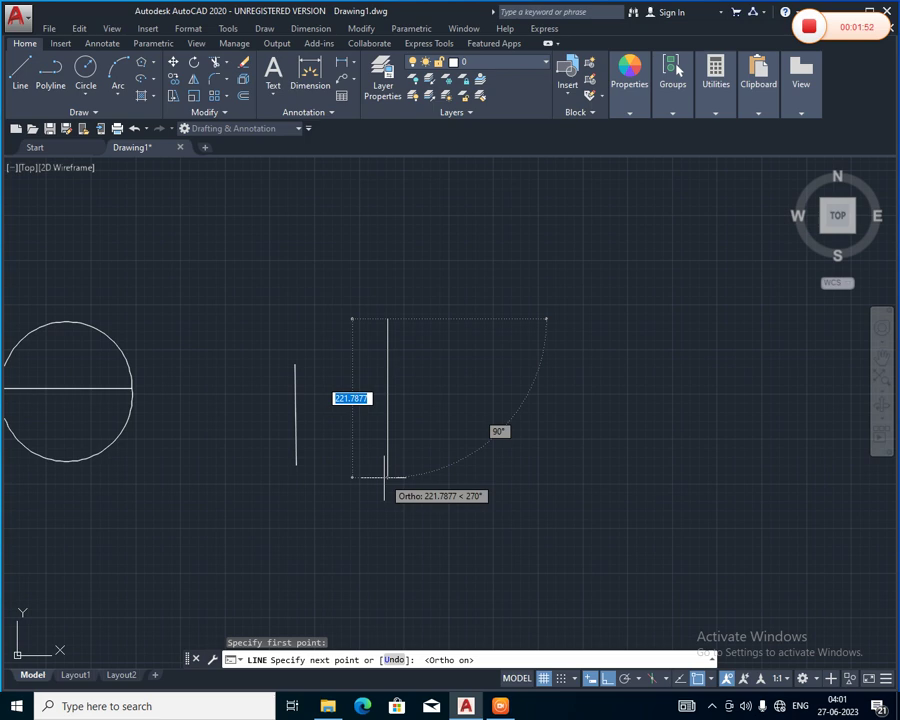
pyautogui.click(385, 477)
pyautogui.press('Return')
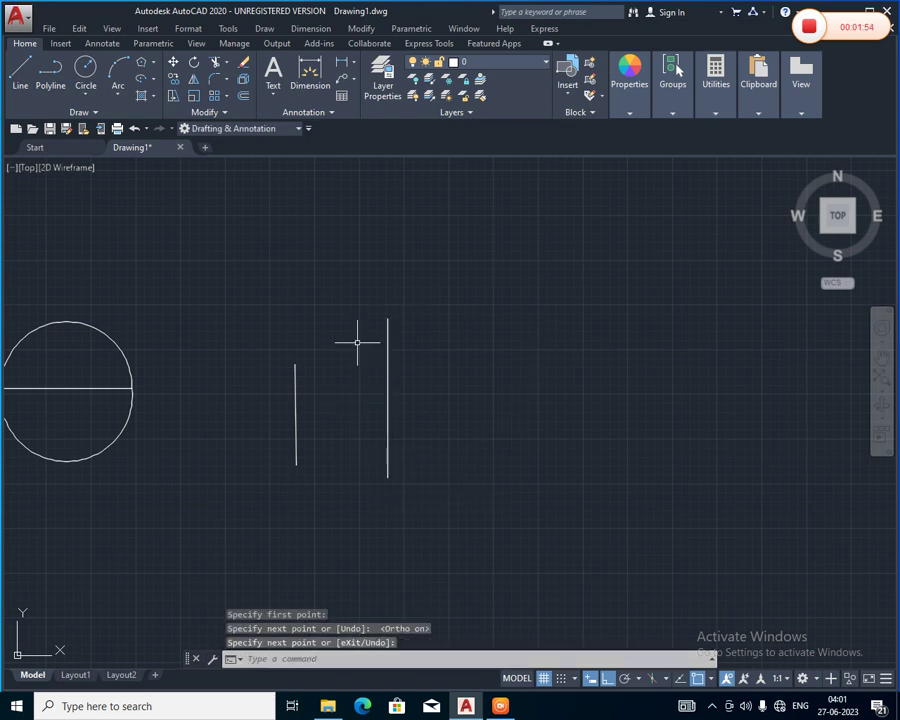
pyautogui.scroll(2, 357, 342)
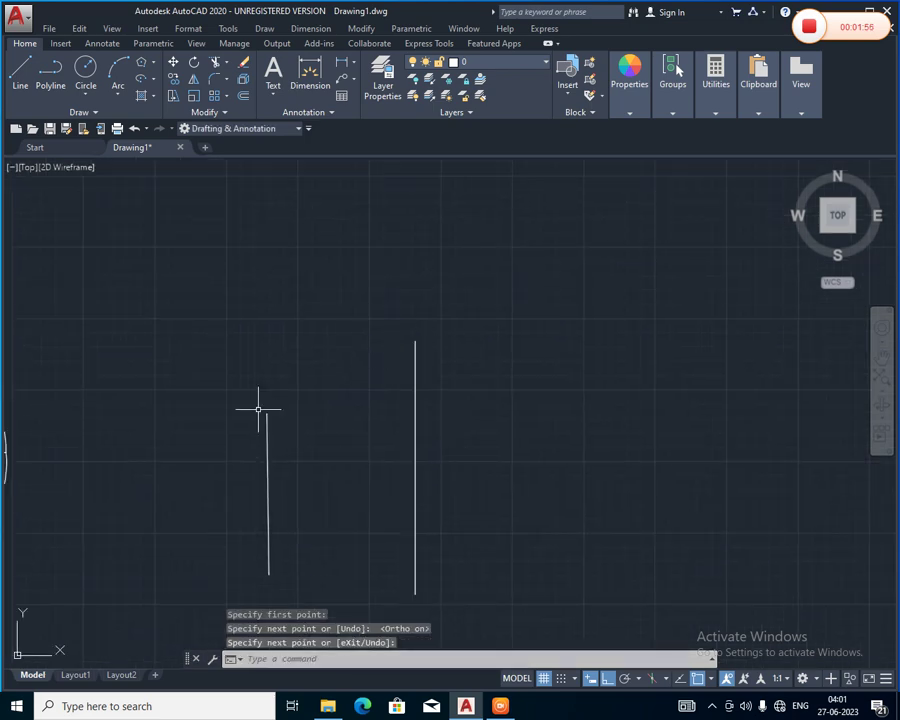
pyautogui.click(128, 94)
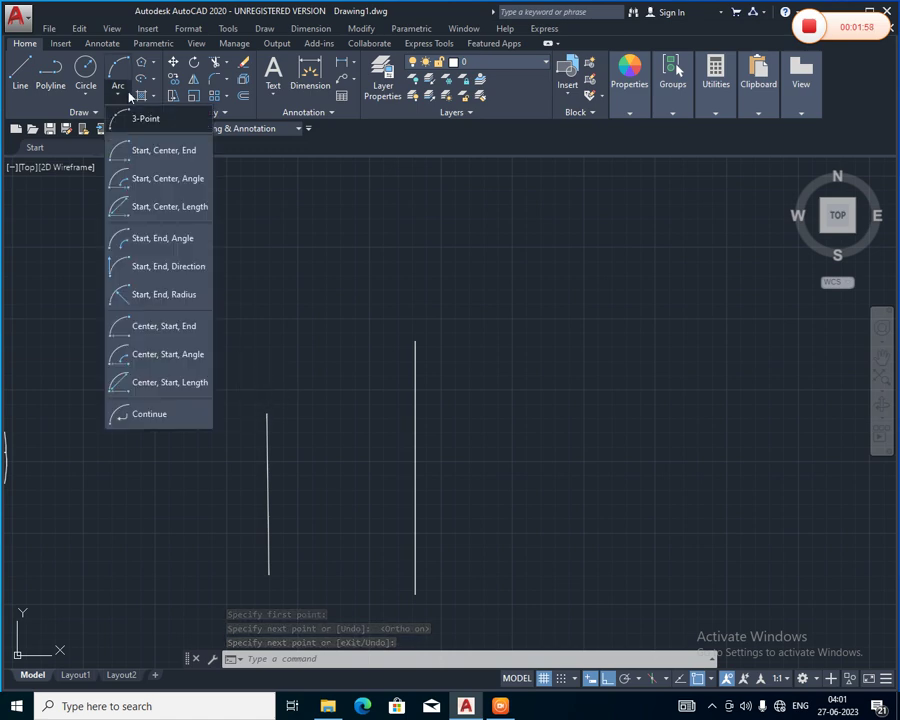
pyautogui.click(160, 296)
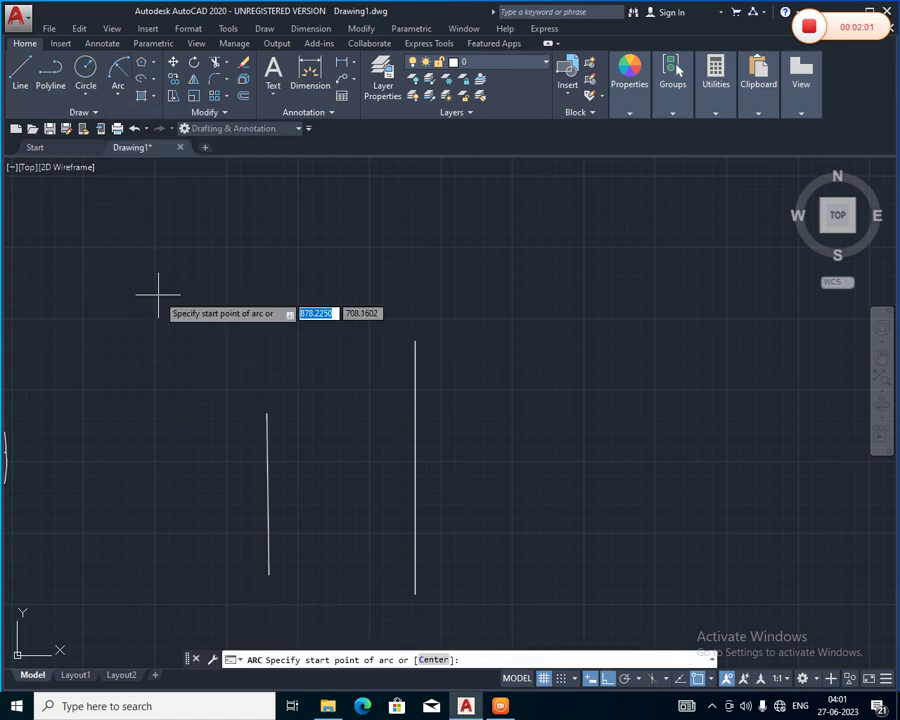
pyautogui.click(415, 340)
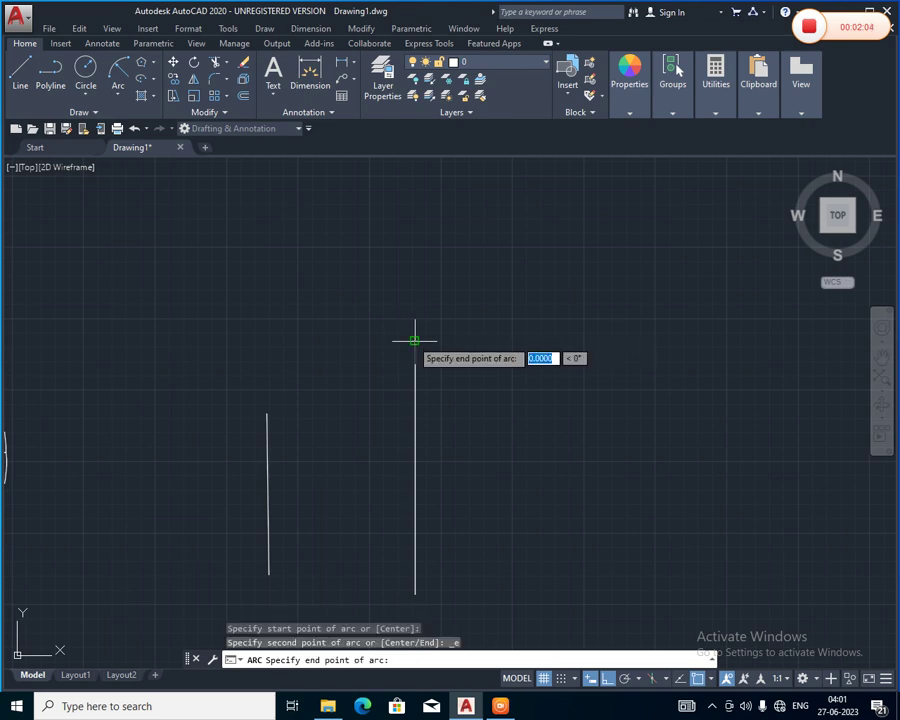
pyautogui.click(266, 412)
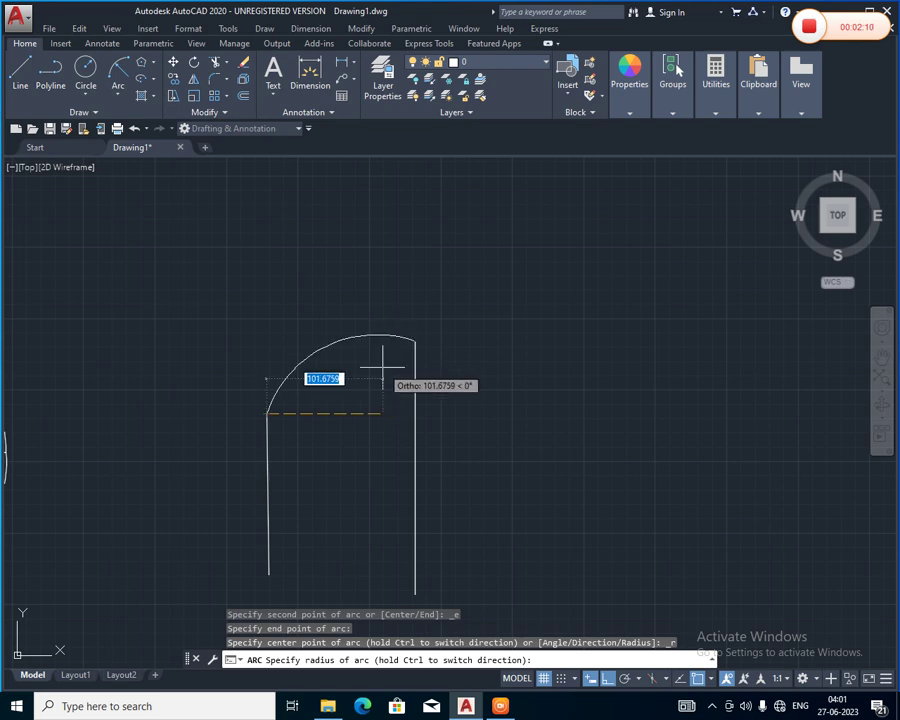
pyautogui.write('60')
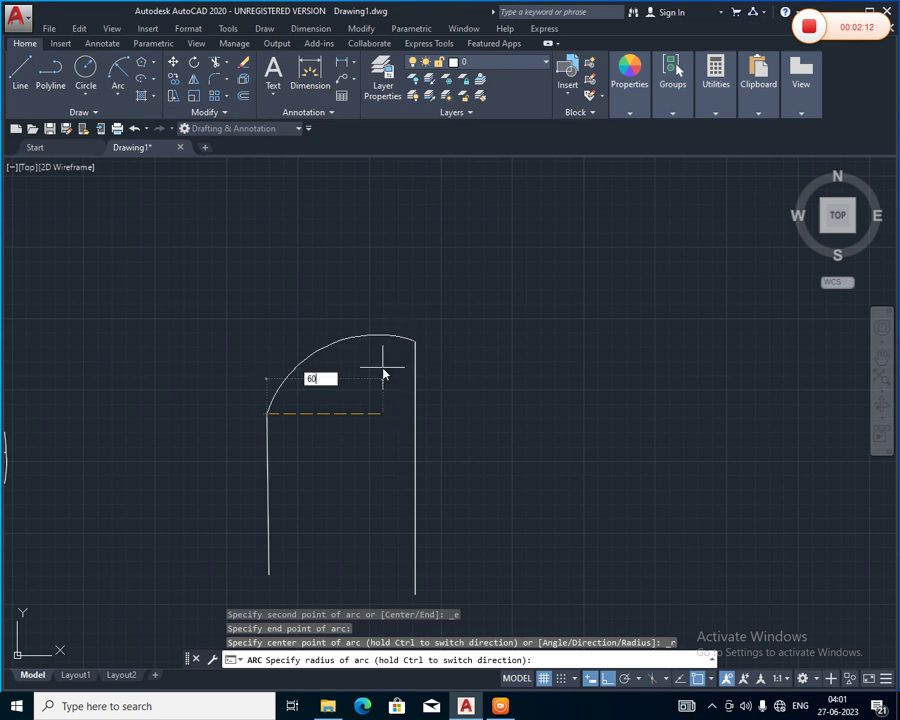
pyautogui.press('Return')
pyautogui.press('Return')
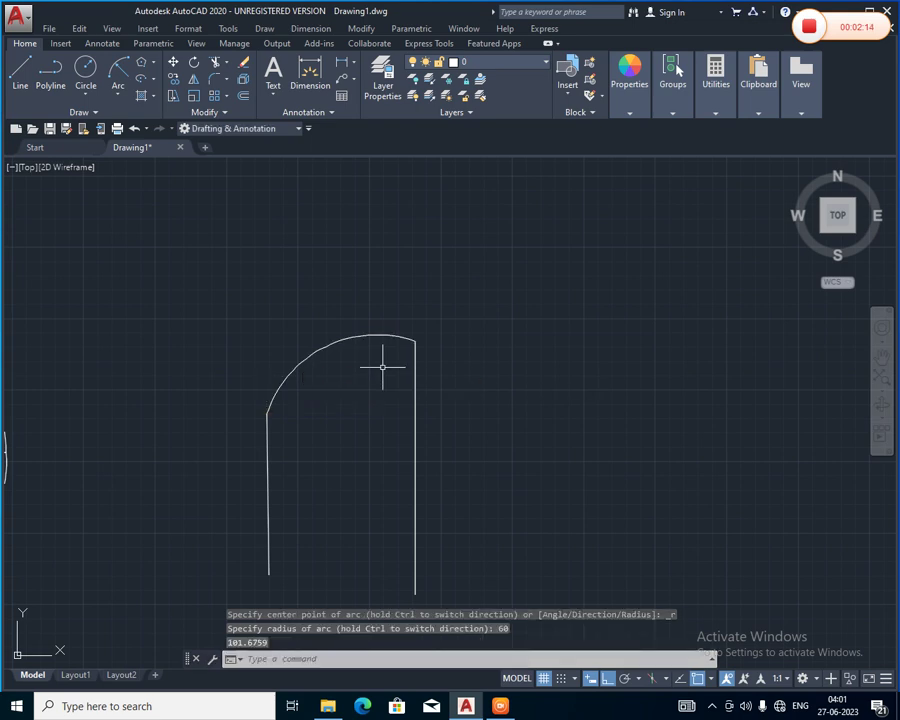
pyautogui.scroll(-2, 382, 365)
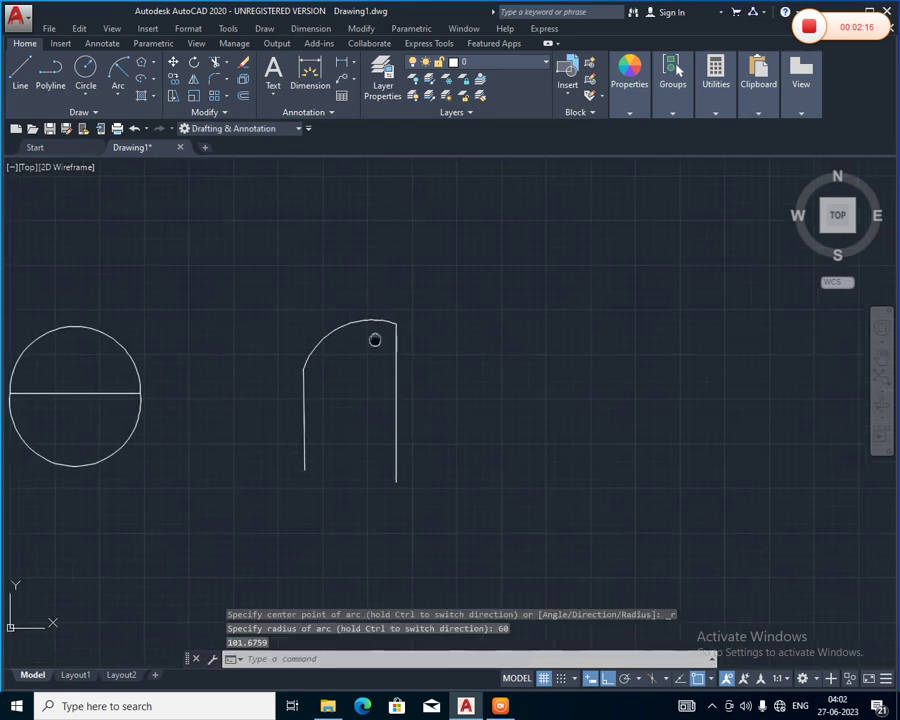
pyautogui.scroll(2, 370, 330)
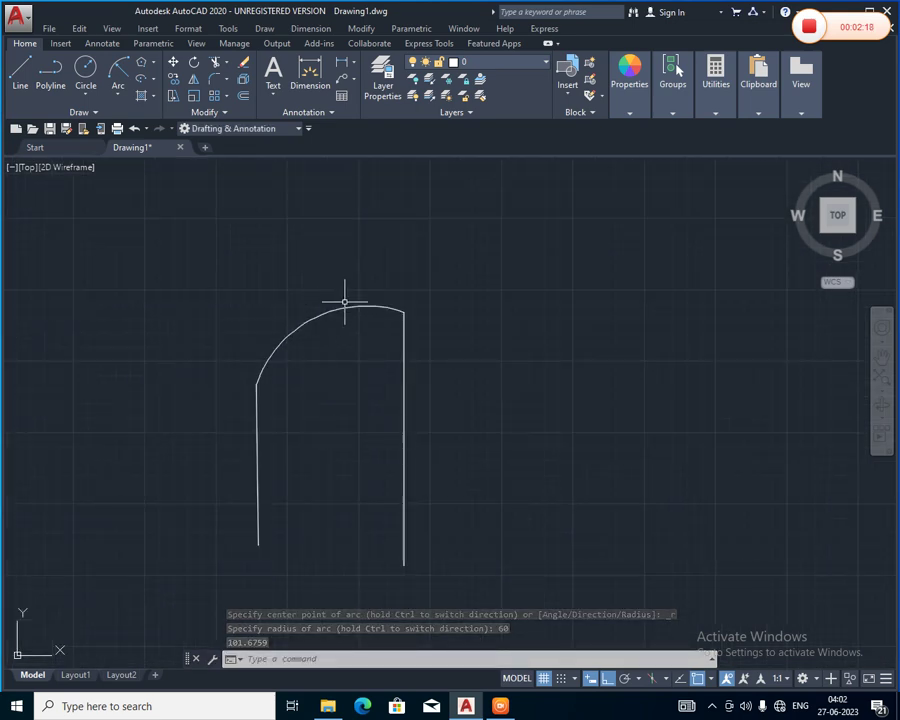
pyautogui.scroll(-1, 344, 300)
pyautogui.scroll(-1, 275, 303)
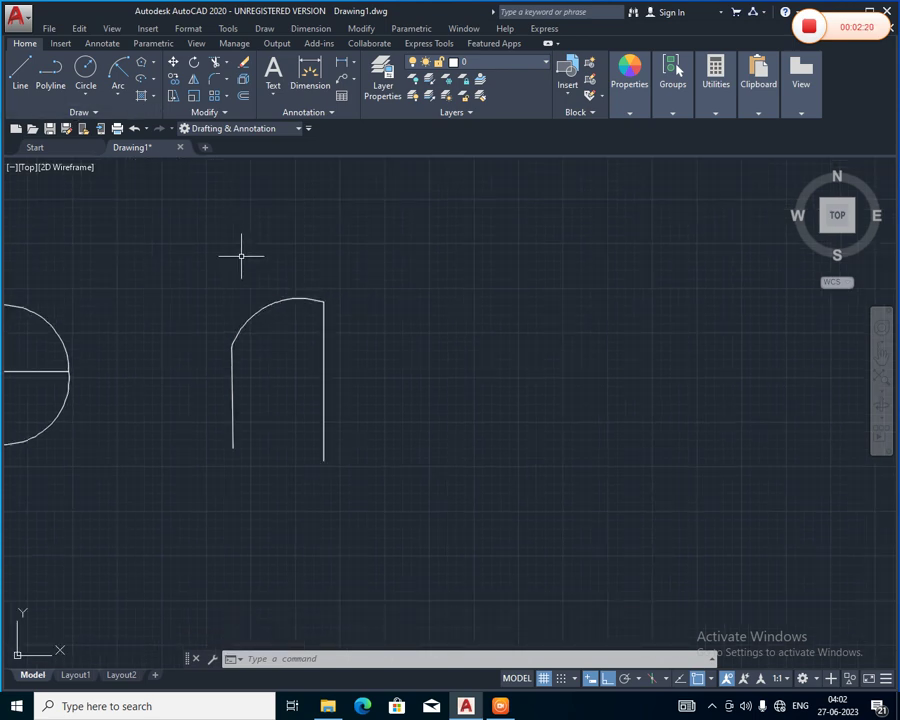
pyautogui.click(259, 306)
pyautogui.press('Delete')
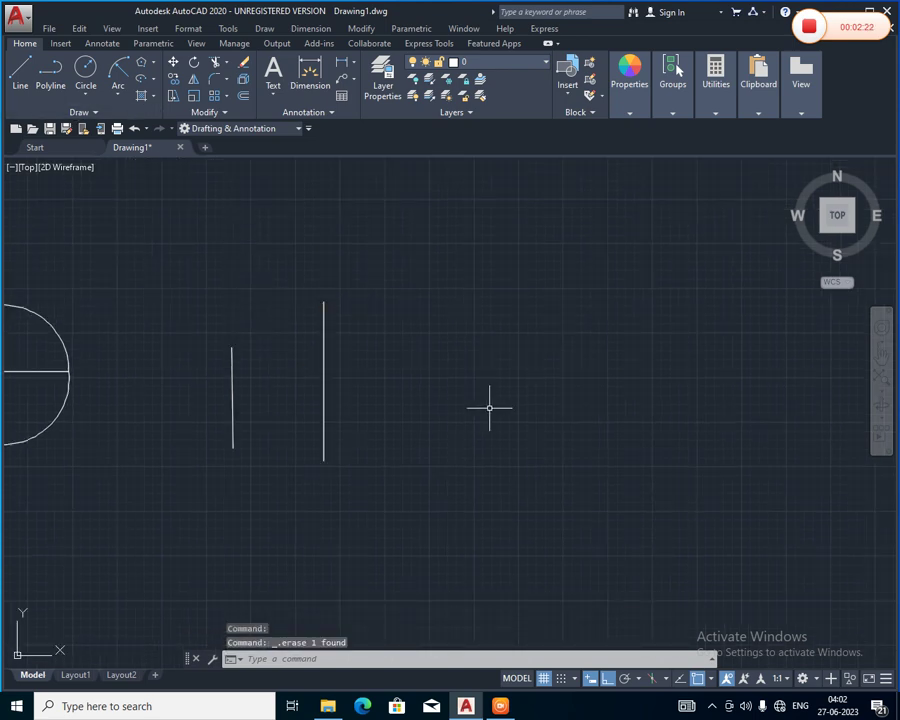
# Draw a start-end-radius arc of radius 120 from the right line's top to the left line's top.
pyautogui.click(118, 95)
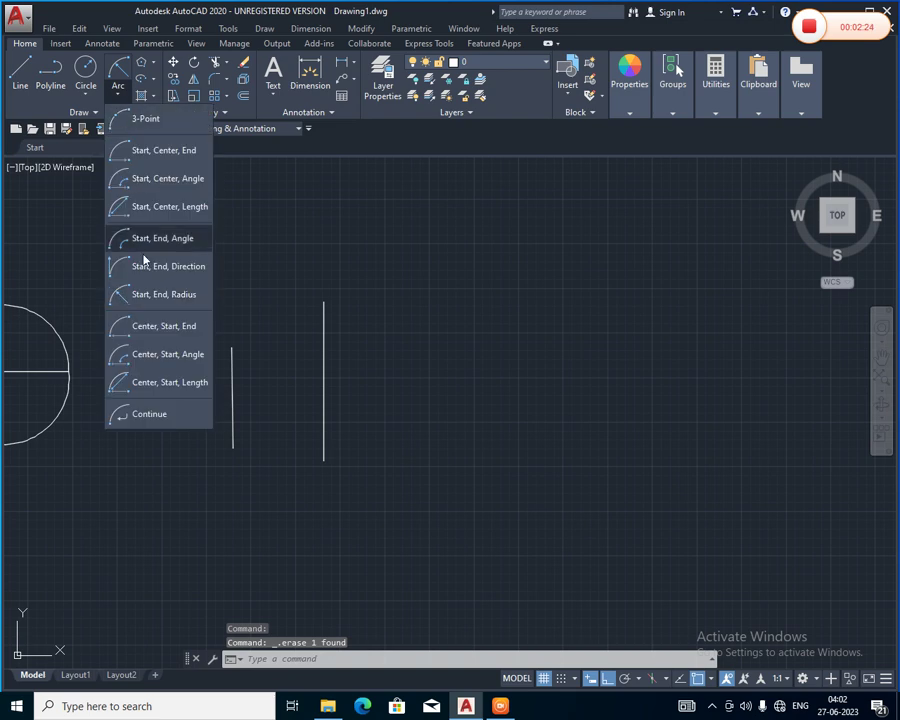
pyautogui.click(150, 300)
pyautogui.click(323, 301)
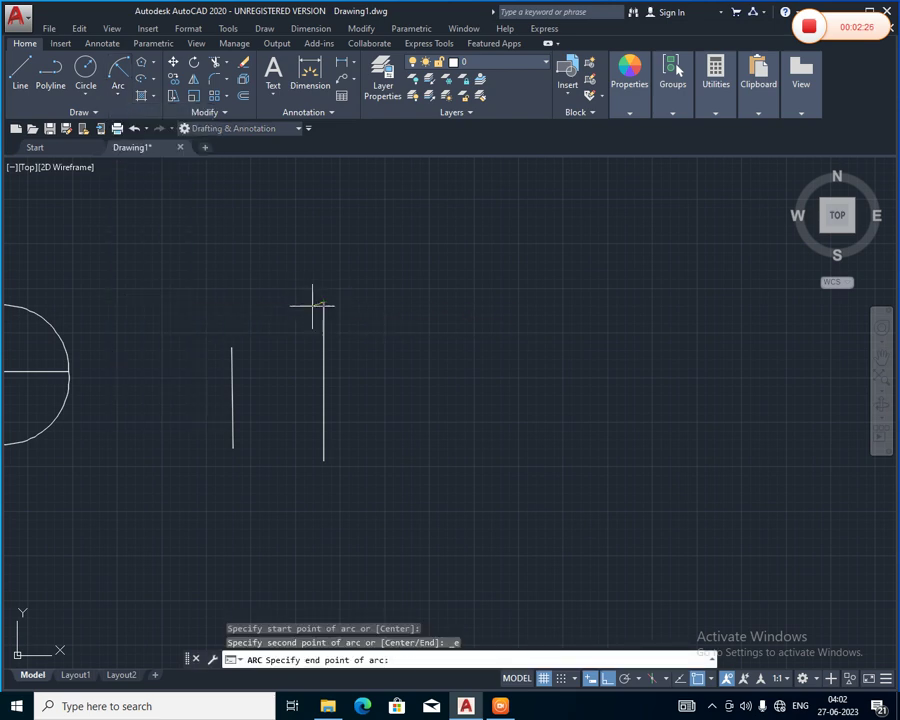
pyautogui.click(232, 347)
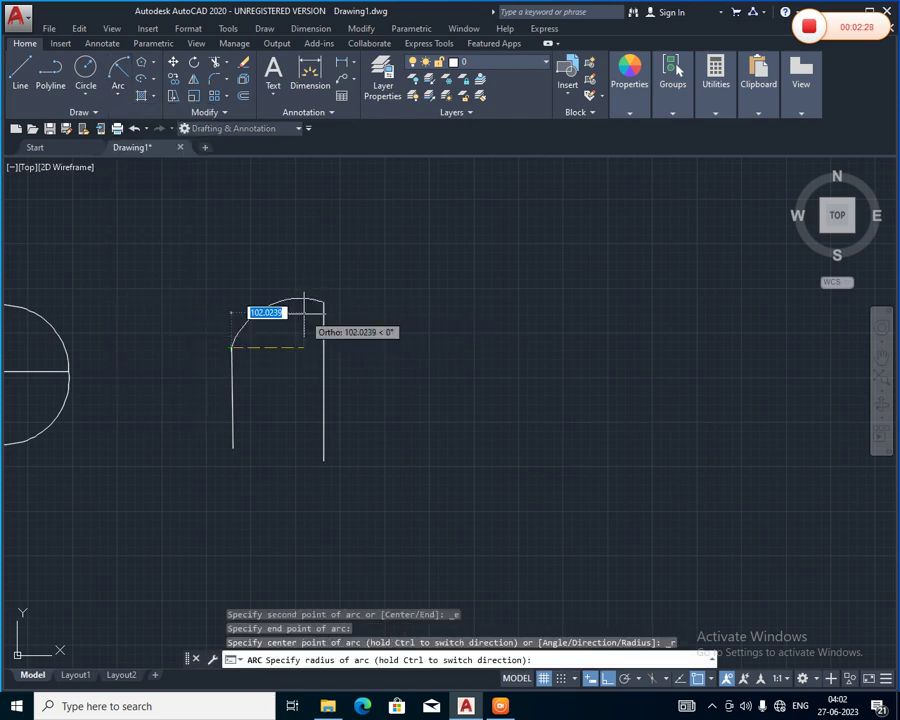
pyautogui.write('120')
pyautogui.press('Return')
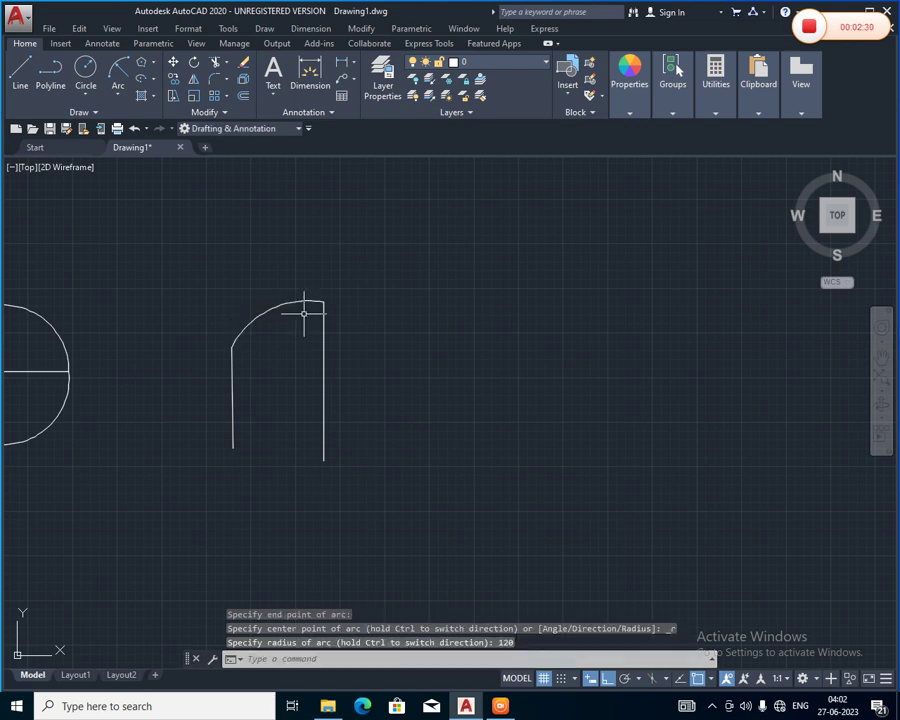
pyautogui.scroll(2, 302, 308)
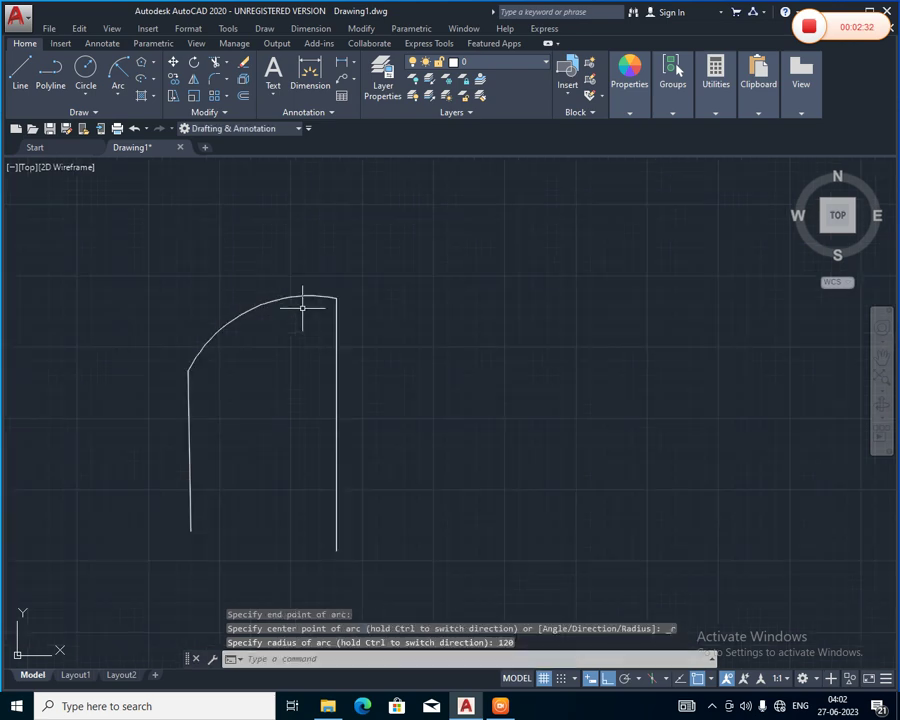
# Add a second radius-120 arc from the left line's top to the right line's top, completing the lens.
pyautogui.click(118, 94)
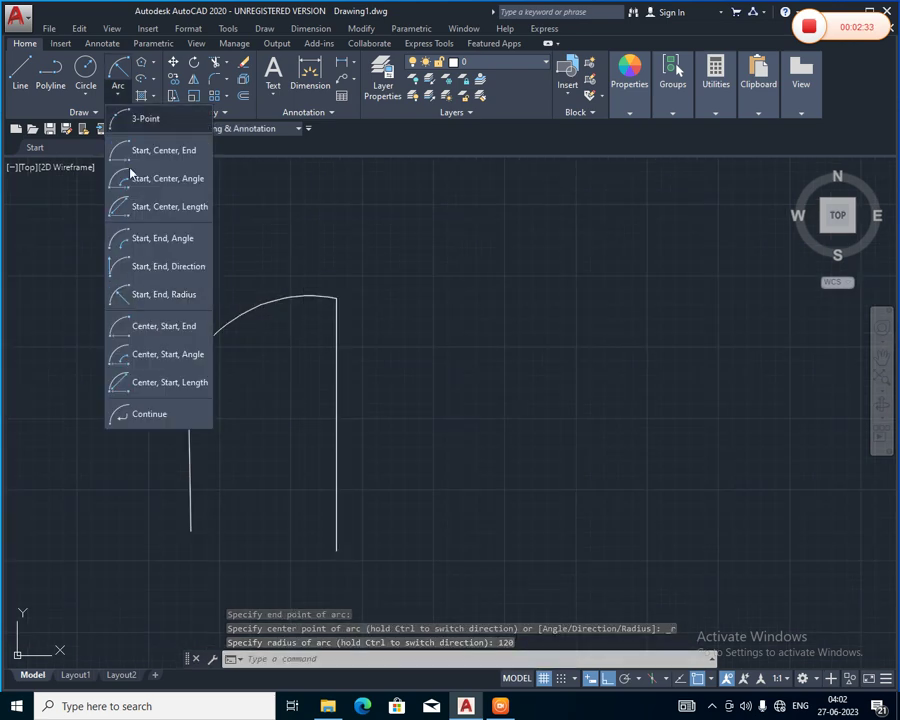
pyautogui.click(146, 295)
pyautogui.click(190, 370)
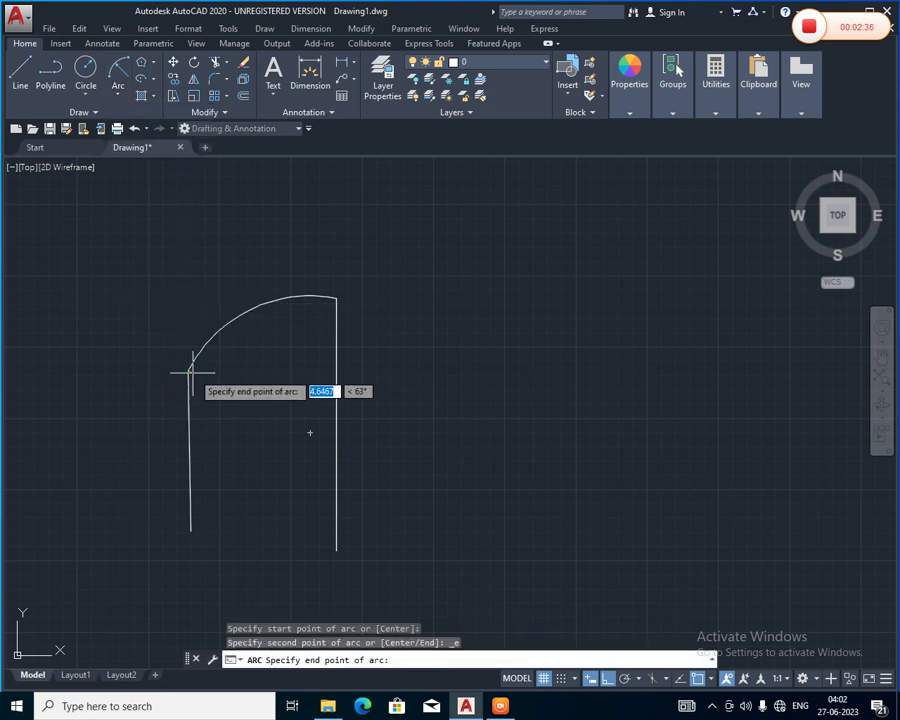
pyautogui.click(336, 297)
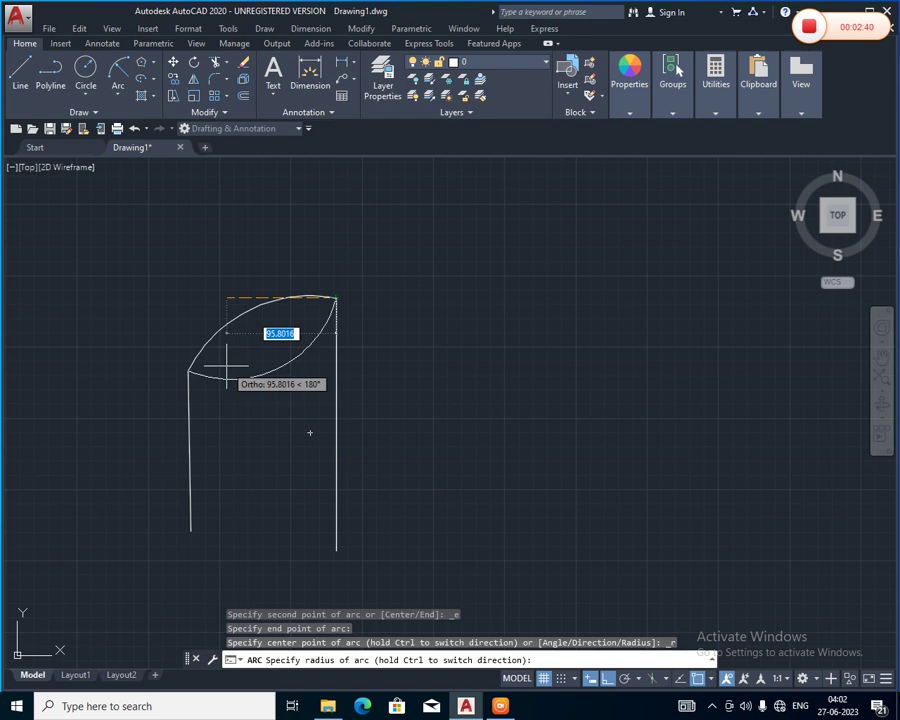
pyautogui.write('120')
pyautogui.press('Return')
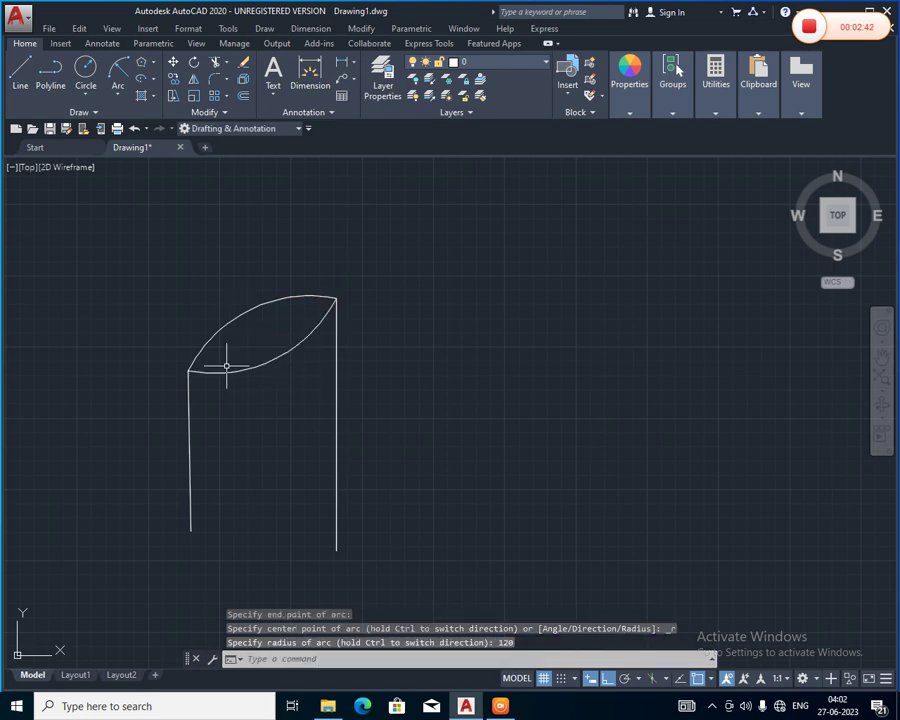
pyautogui.scroll(-2, 226, 366)
pyautogui.moveTo(284, 360); pyautogui.dragTo(216, 356, button='middle')
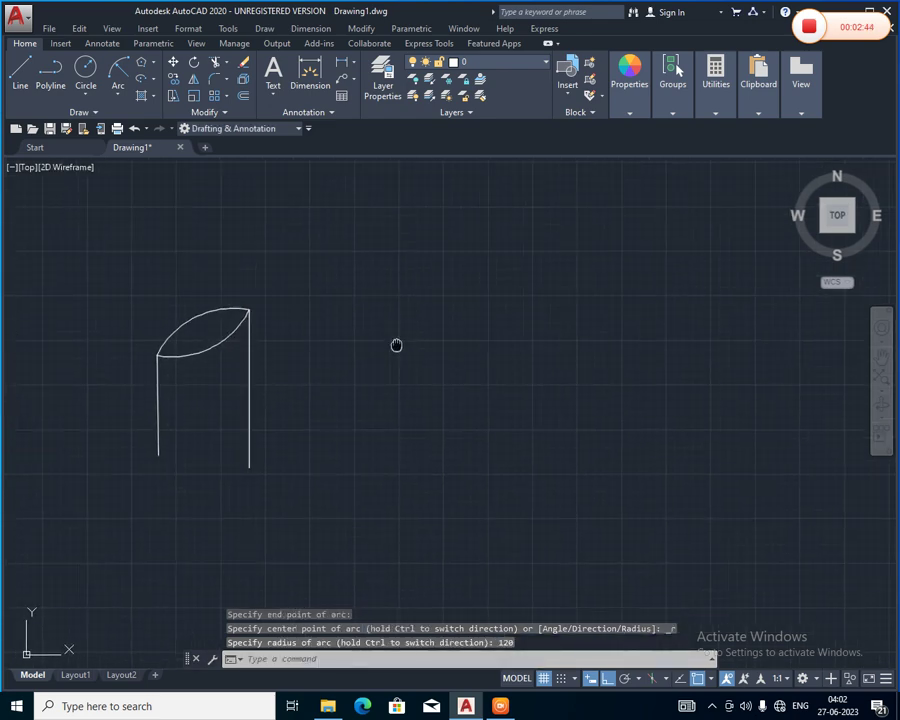
pyautogui.moveTo(396, 345); pyautogui.dragTo(613, 277, button='middle')
pyautogui.moveTo(320, 390); pyautogui.dragTo(354, 334, button='middle')
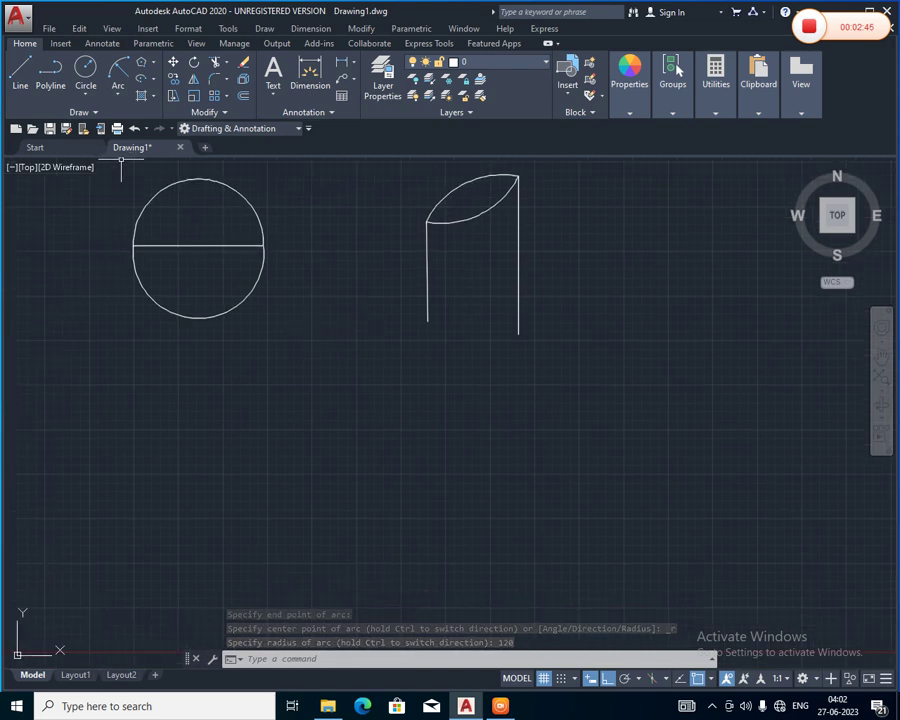
# Select the two vertical lines, then clear the selection.
pyautogui.click(118, 95)
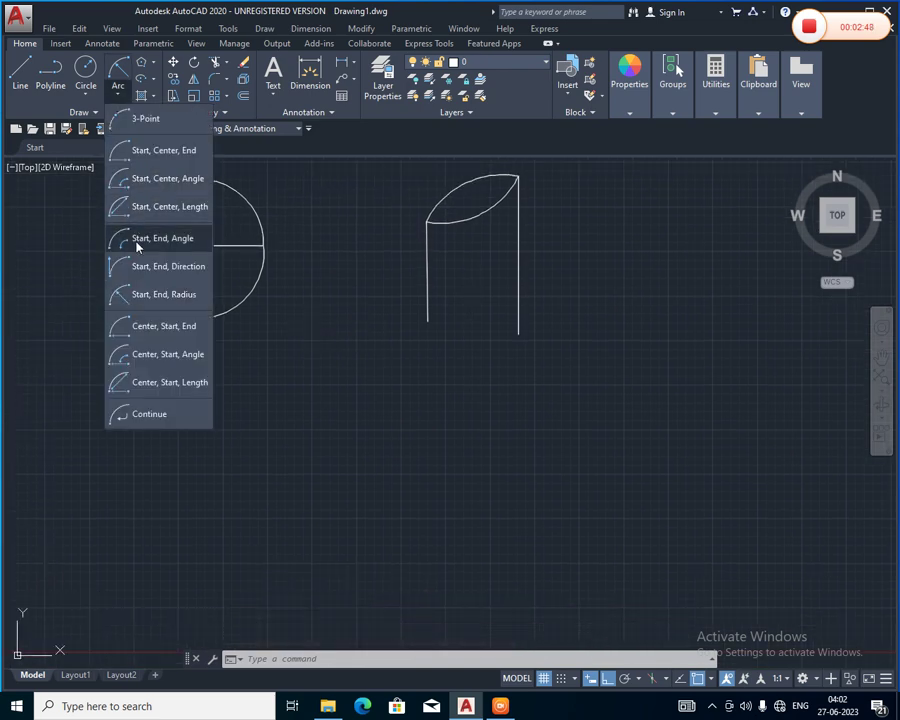
pyautogui.click(445, 381)
pyautogui.click(427, 305)
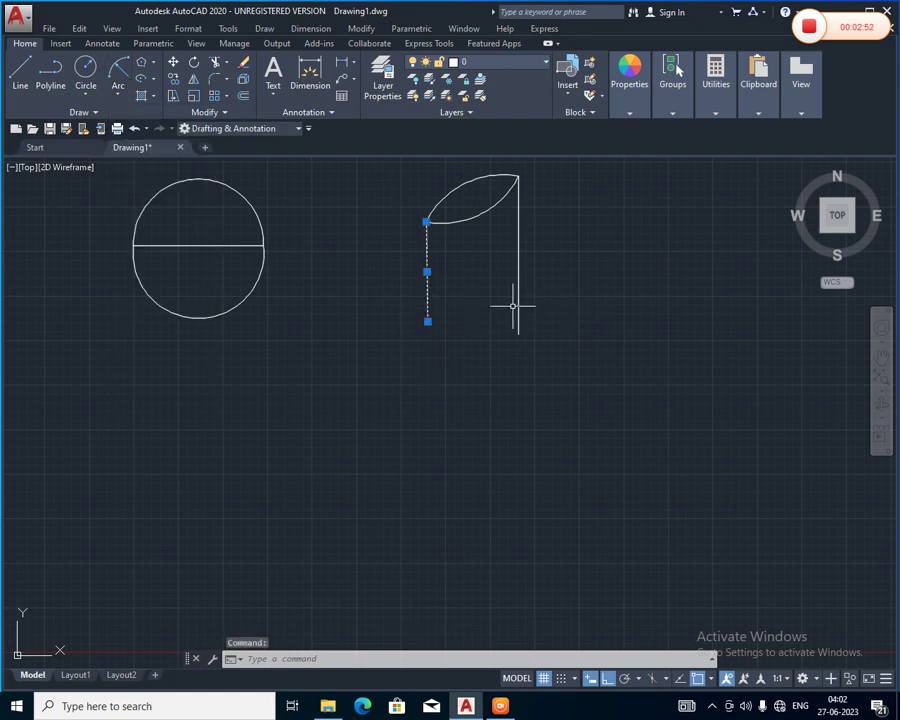
pyautogui.click(518, 302)
pyautogui.click(380, 382)
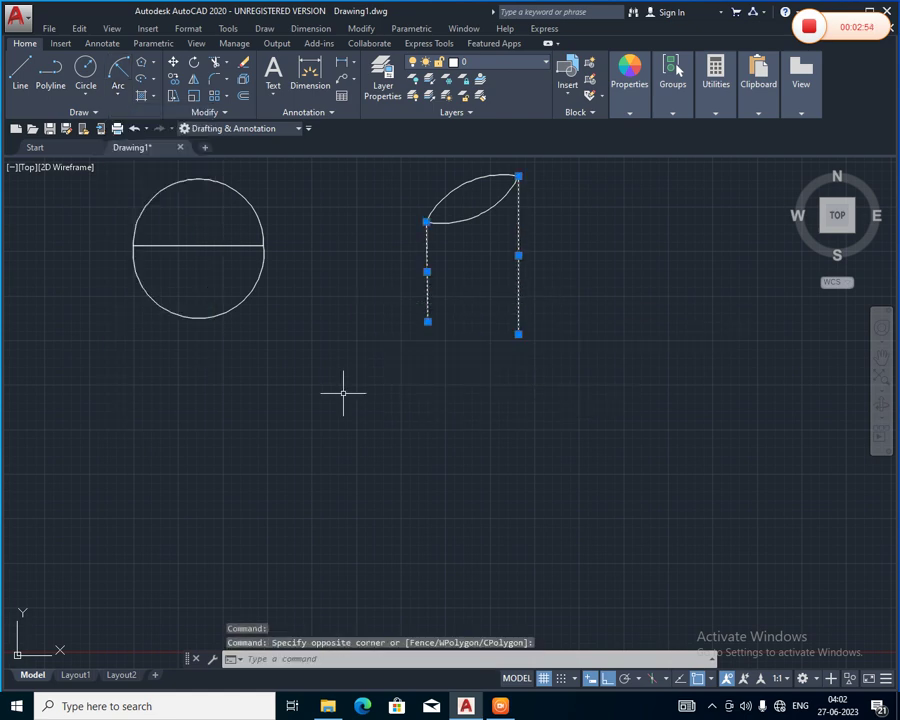
pyautogui.press('Escape')
pyautogui.press('Escape')
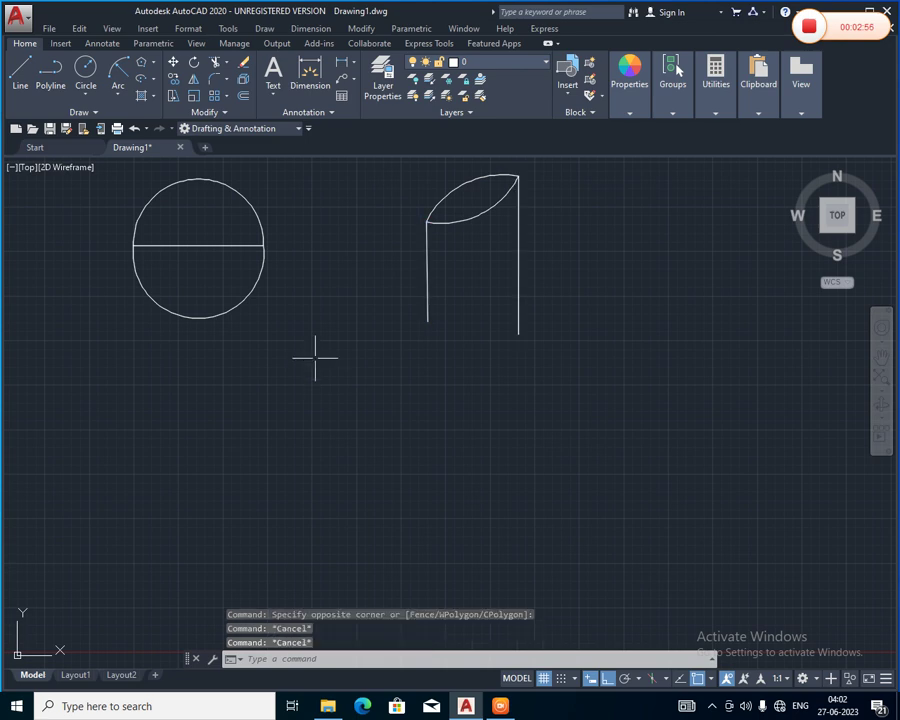
# Draw a new pair of vertical lines below the lens shape, with the right one shorter.
pyautogui.click(20, 70)
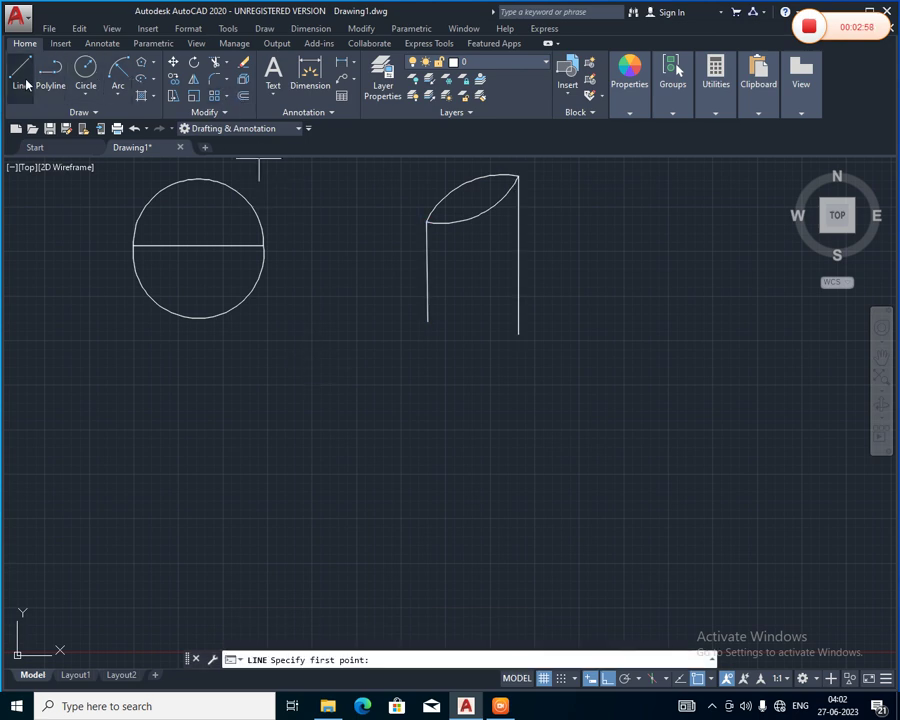
pyautogui.click(333, 441)
pyautogui.click(333, 525)
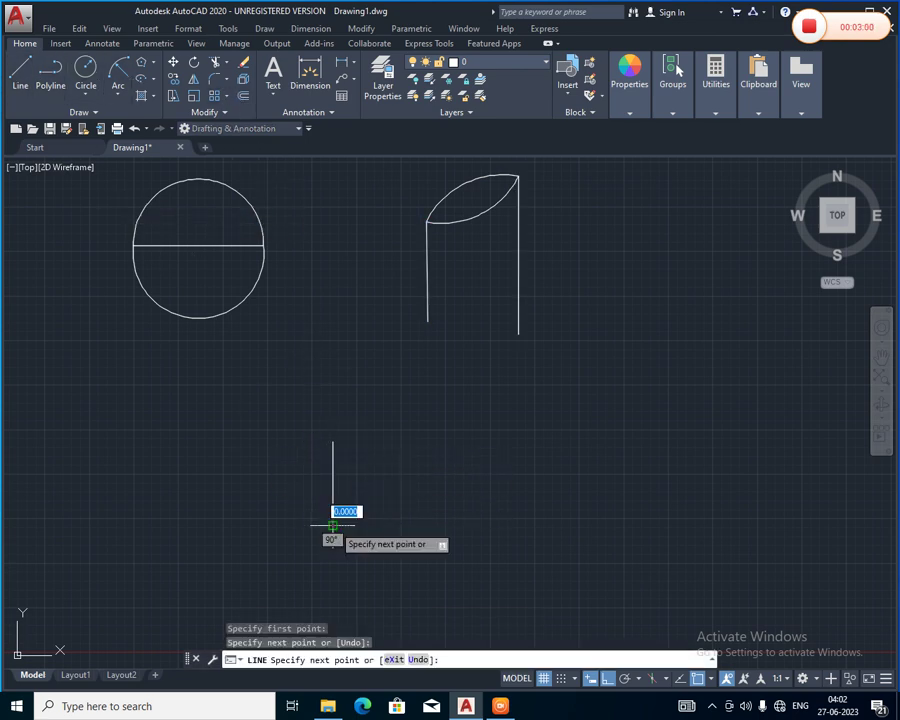
pyautogui.press('Return')
pyautogui.press('Return')
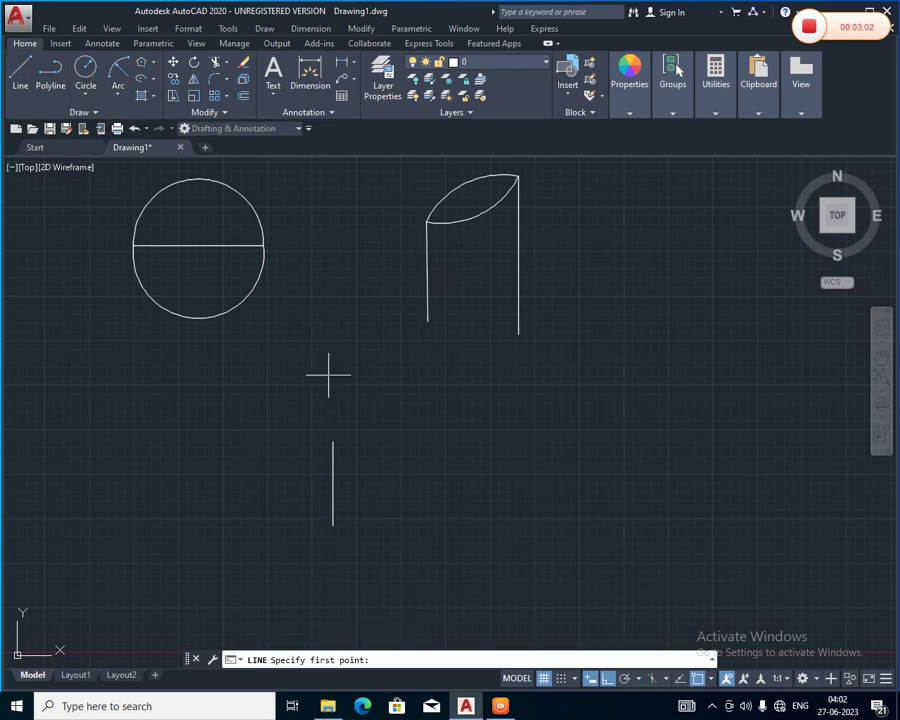
pyautogui.click(391, 470)
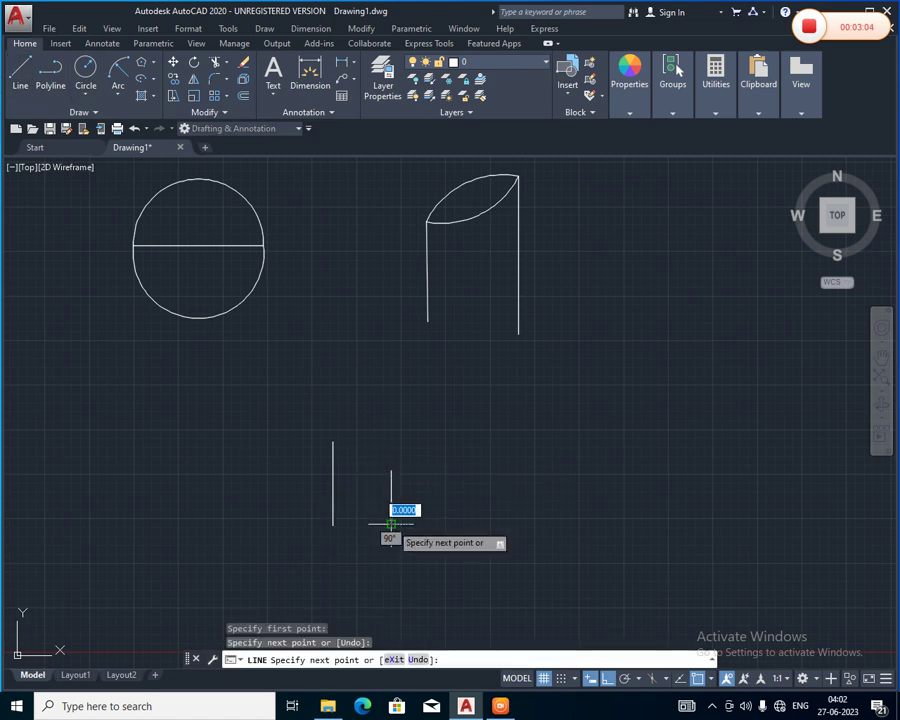
pyautogui.press('Return')
pyautogui.scroll(4, 394, 456)
pyautogui.moveTo(394, 456); pyautogui.dragTo(360, 420, button='middle')
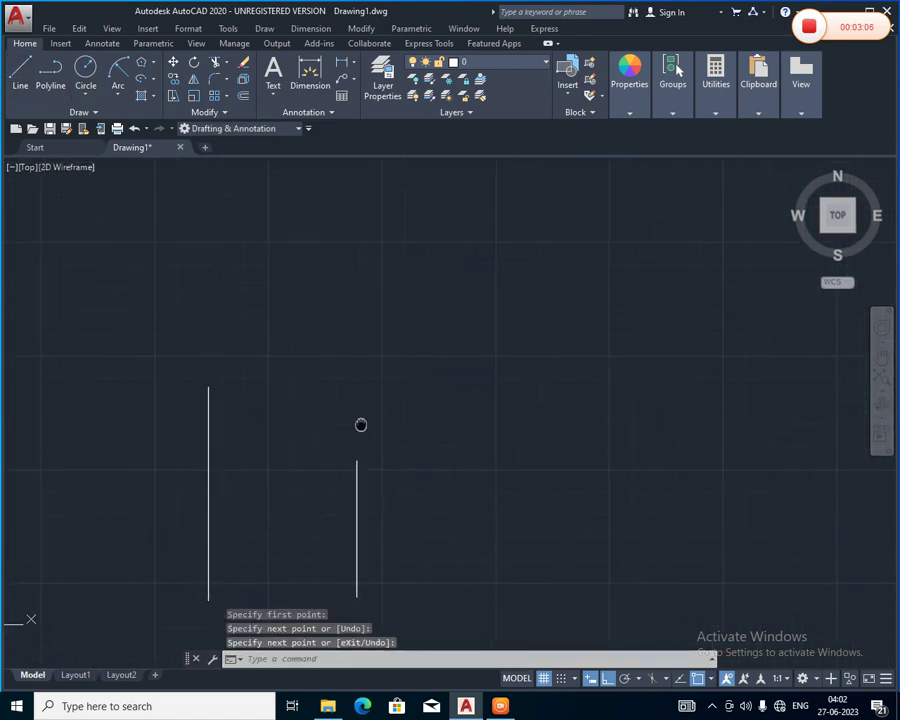
pyautogui.click(118, 95)
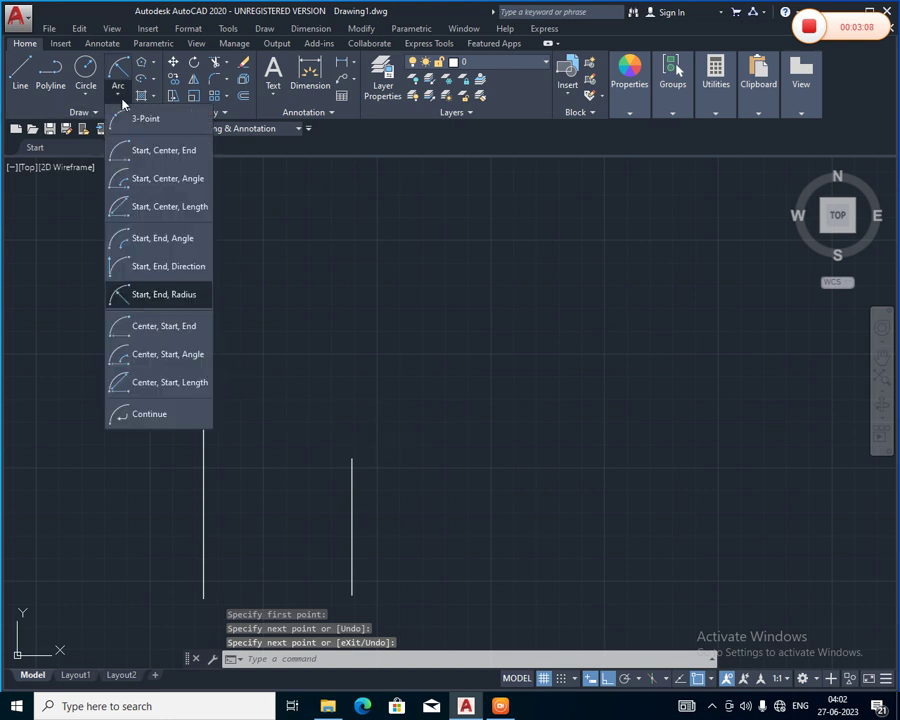
pyautogui.click(171, 245)
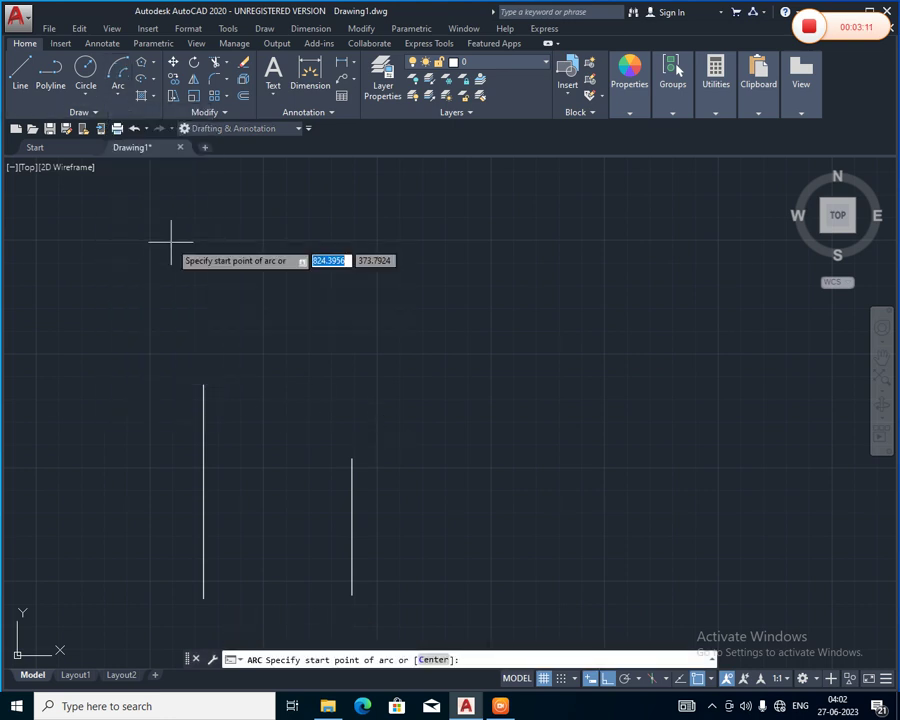
pyautogui.click(204, 385)
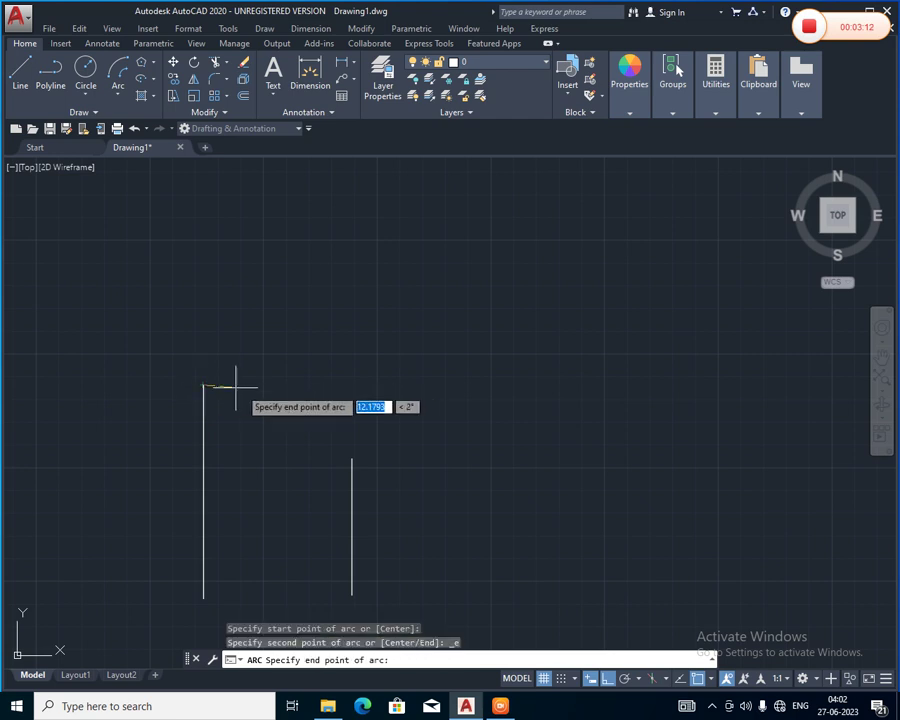
pyautogui.click(351, 459)
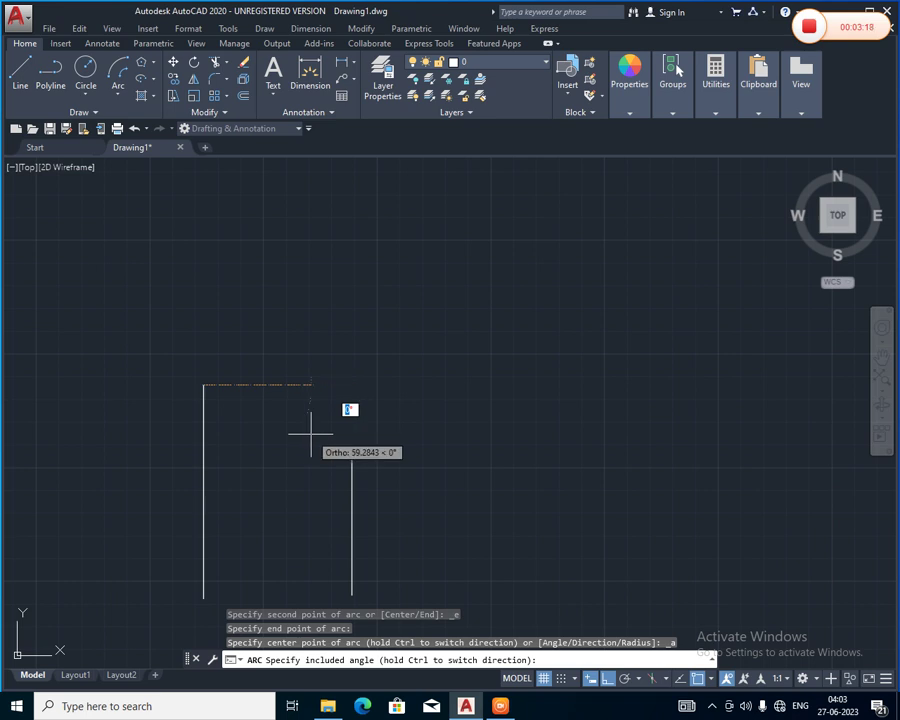
pyautogui.write('45')
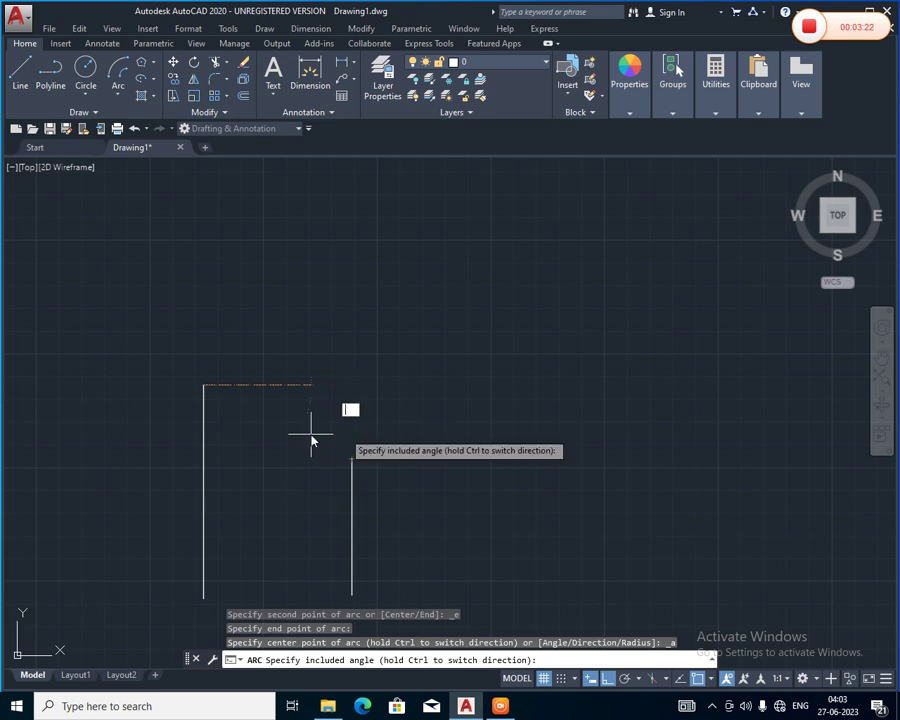
pyautogui.press('Return')
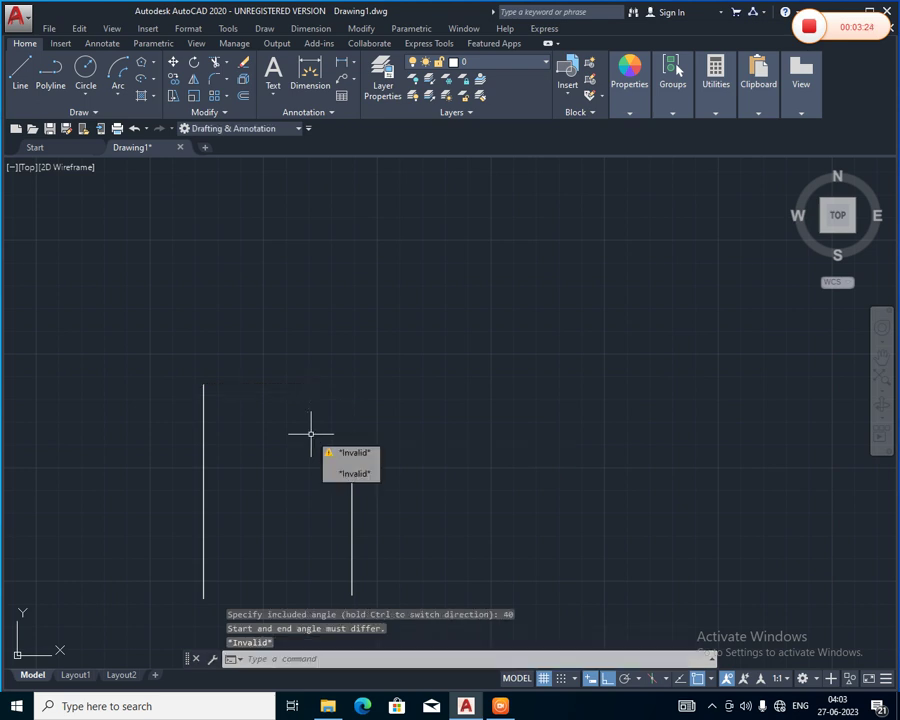
pyautogui.press('Return')
pyautogui.press('Escape')
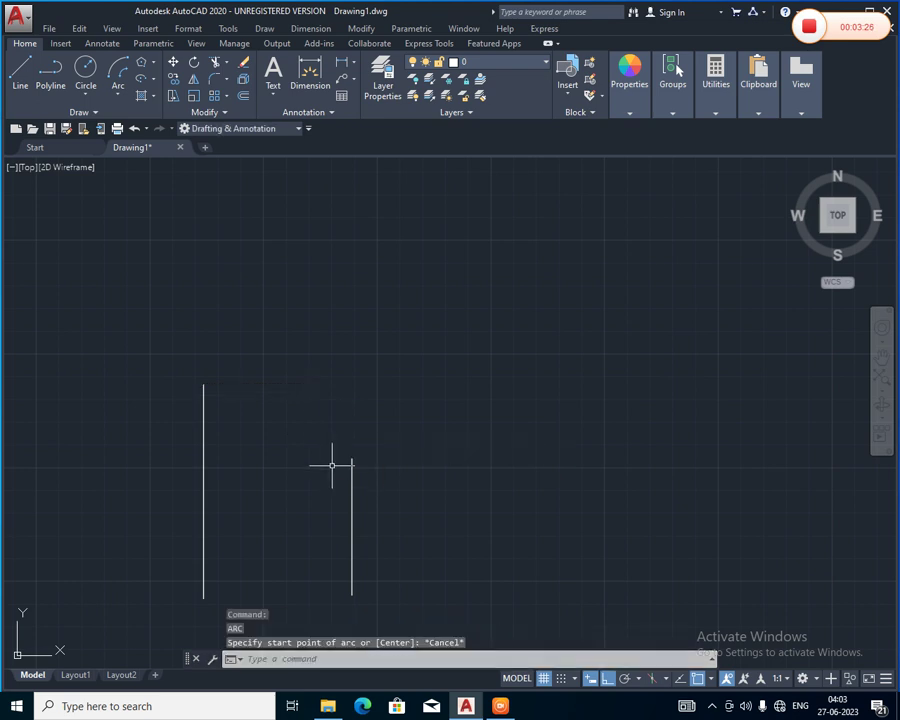
# Draw a start-end-angle arc from the left line's top to the right line's top.
pyautogui.click(118, 97)
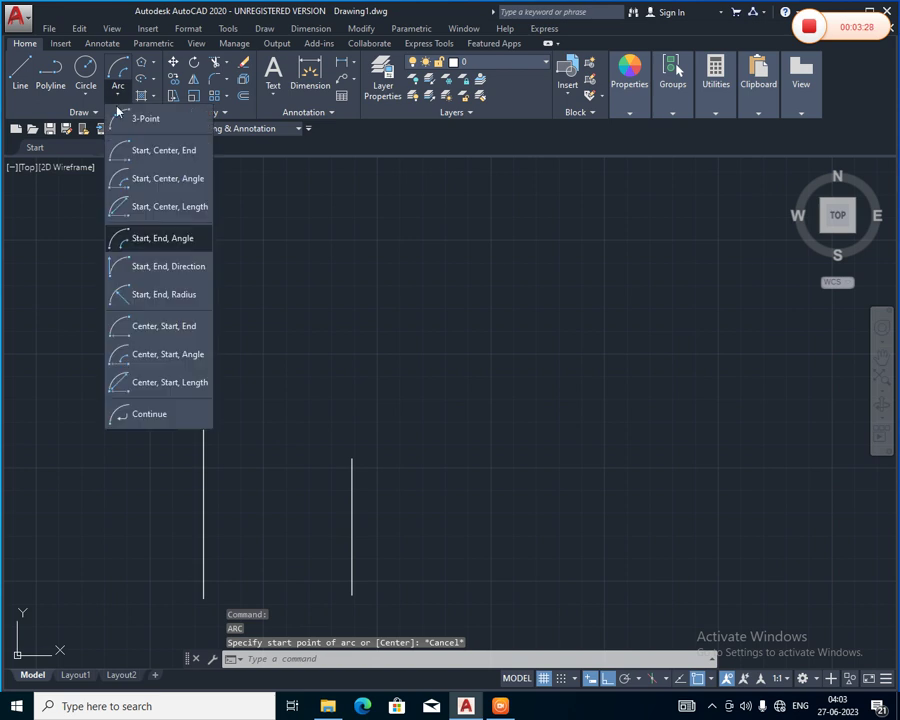
pyautogui.click(145, 240)
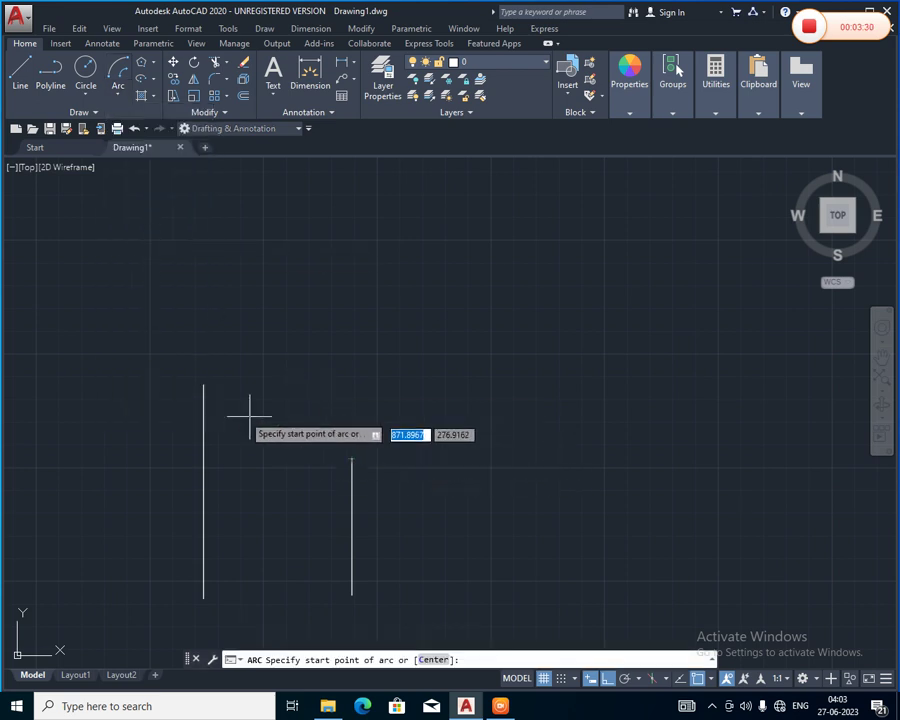
pyautogui.click(203, 385)
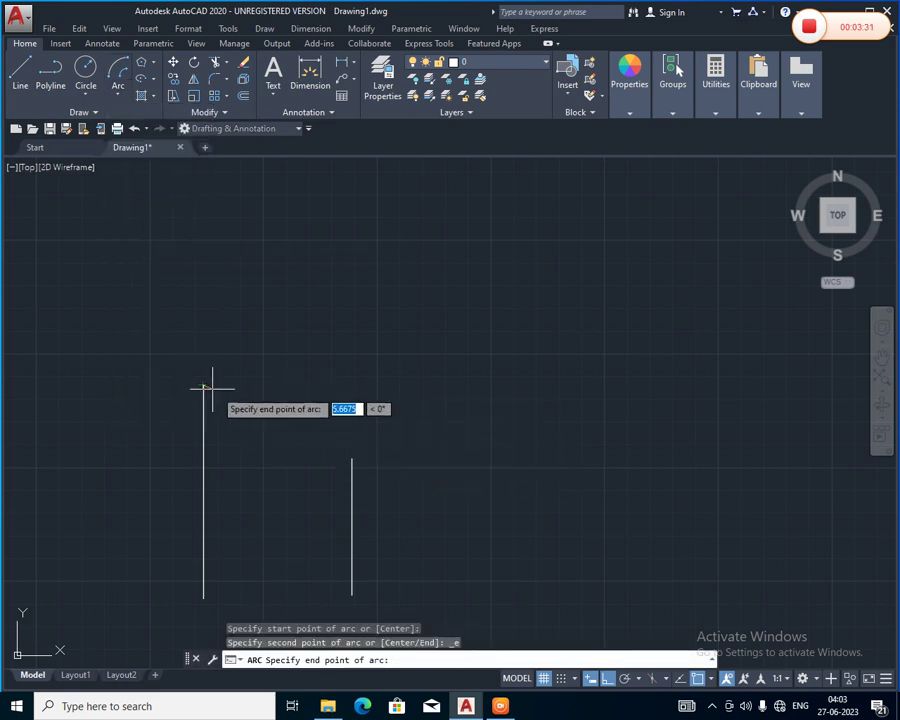
pyautogui.click(351, 459)
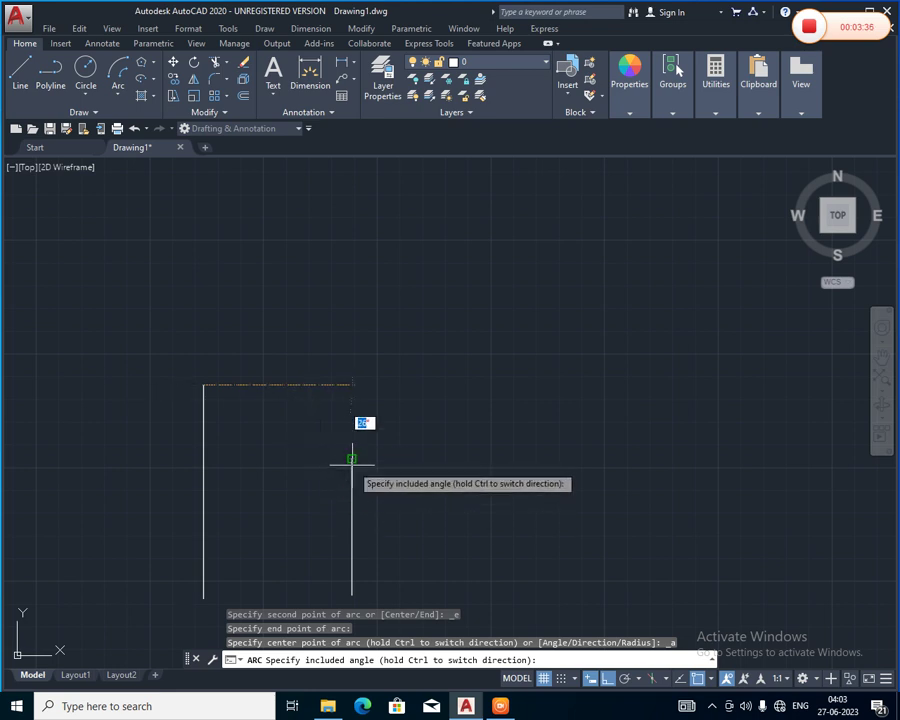
pyautogui.click(351, 459)
pyautogui.scroll(-3, 352, 460)
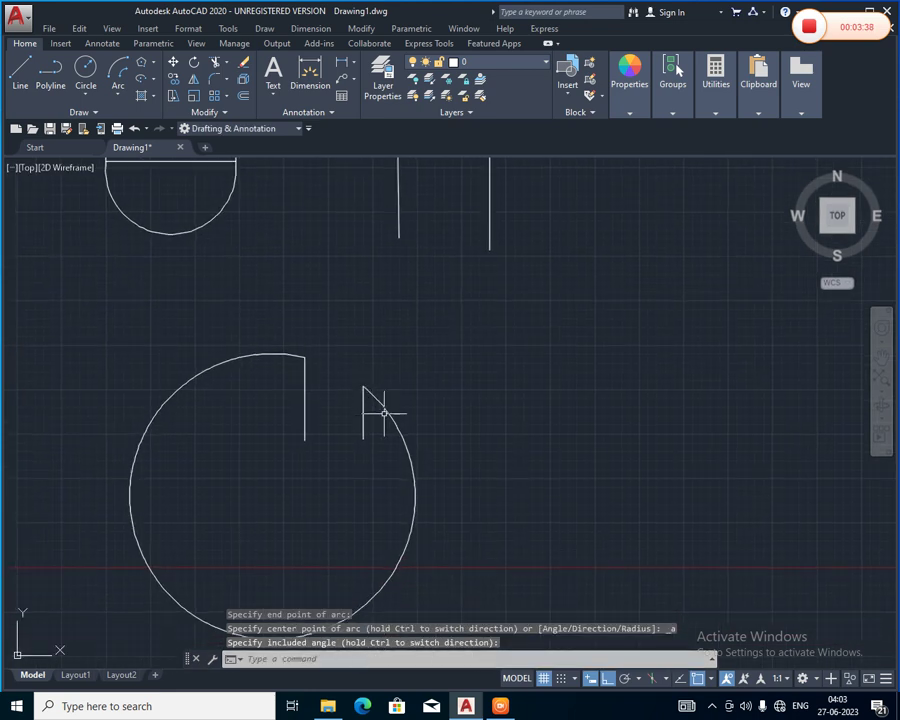
# Erase the oversized arc and the short right vertical line.
pyautogui.click(385, 412)
pyautogui.press('Delete')
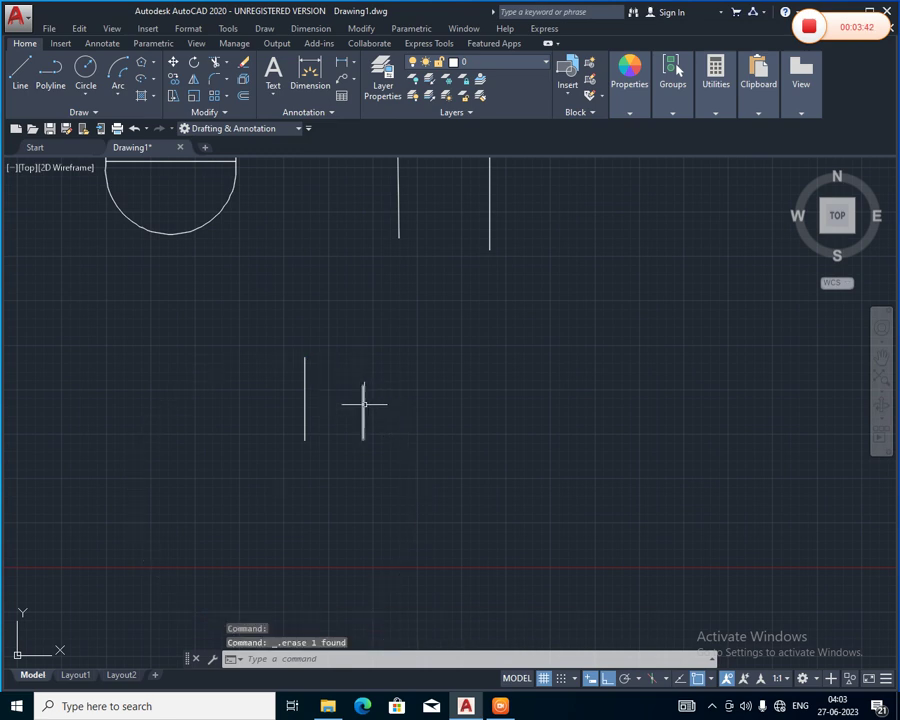
pyautogui.click(364, 404)
pyautogui.press('Delete')
# Draw a taller replacement vertical line for the erased right line.
pyautogui.click(18, 80)
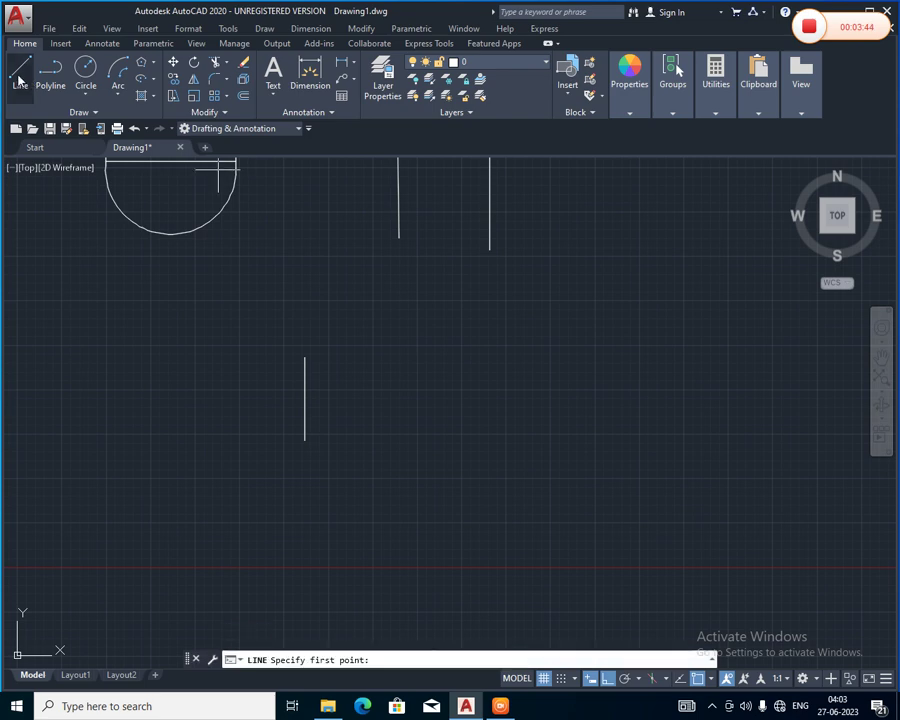
pyautogui.click(273, 379)
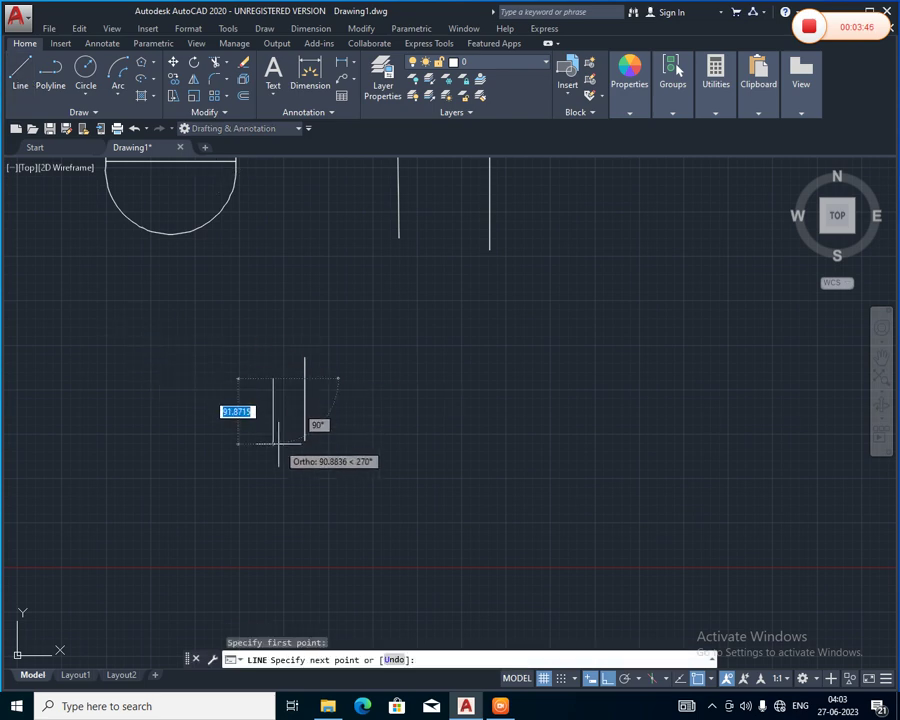
pyautogui.click(278, 443)
pyautogui.press('Return')
pyautogui.scroll(4, 298, 347)
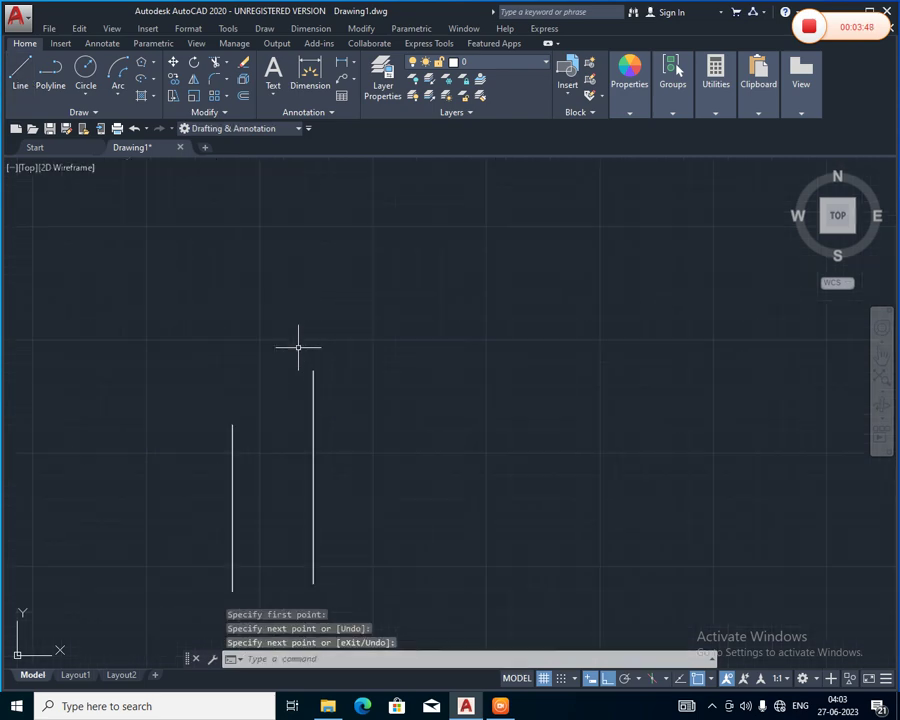
pyautogui.scroll(2, 300, 340)
# Join the right line's top to the left line's top with a 55° start-end-angle arc.
pyautogui.click(118, 93)
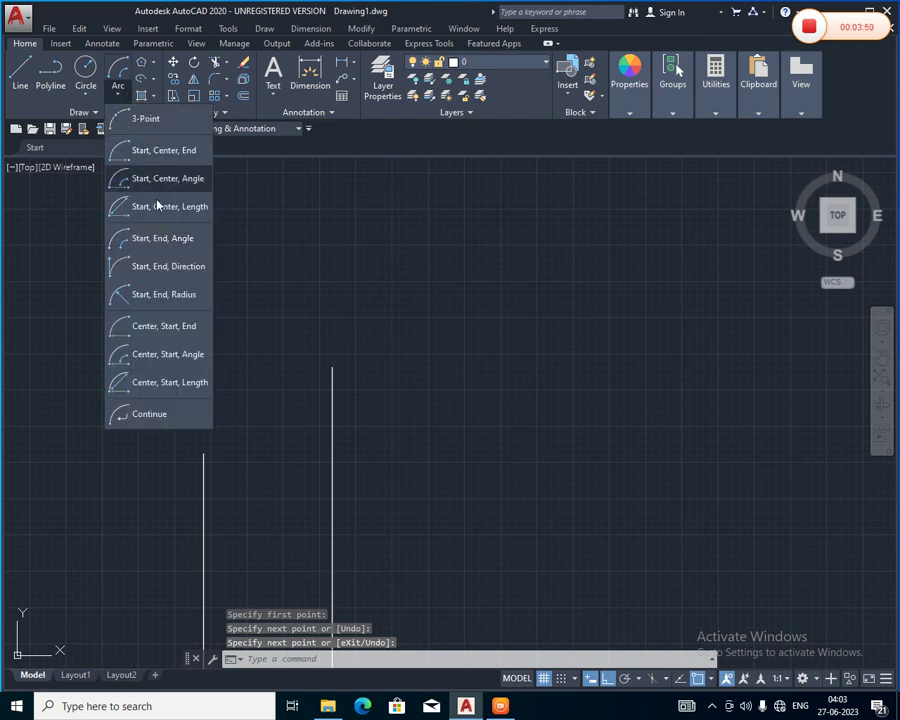
pyautogui.click(158, 238)
pyautogui.click(332, 369)
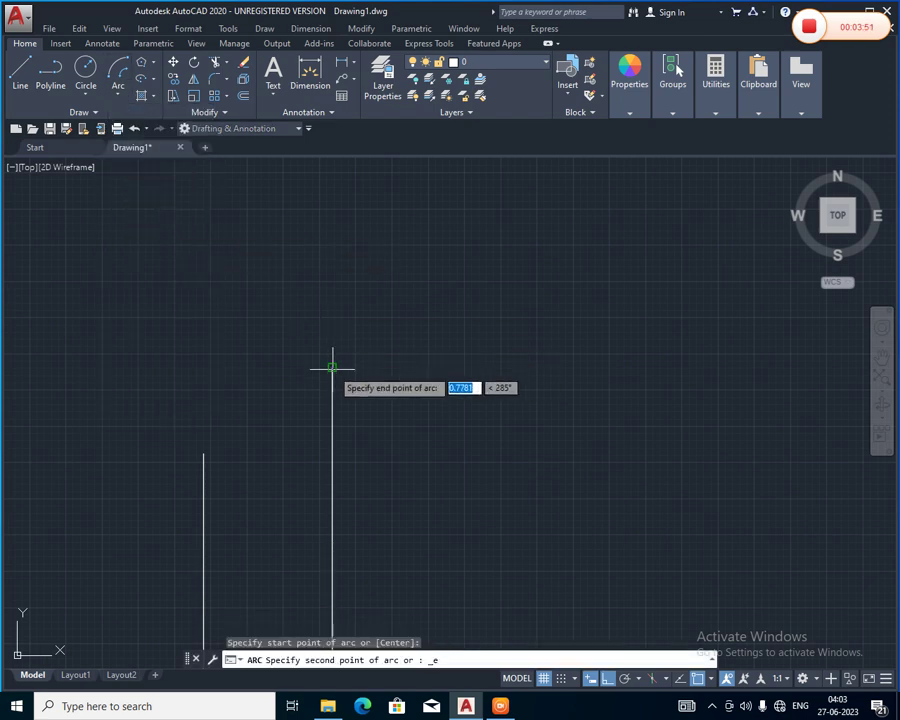
pyautogui.click(203, 453)
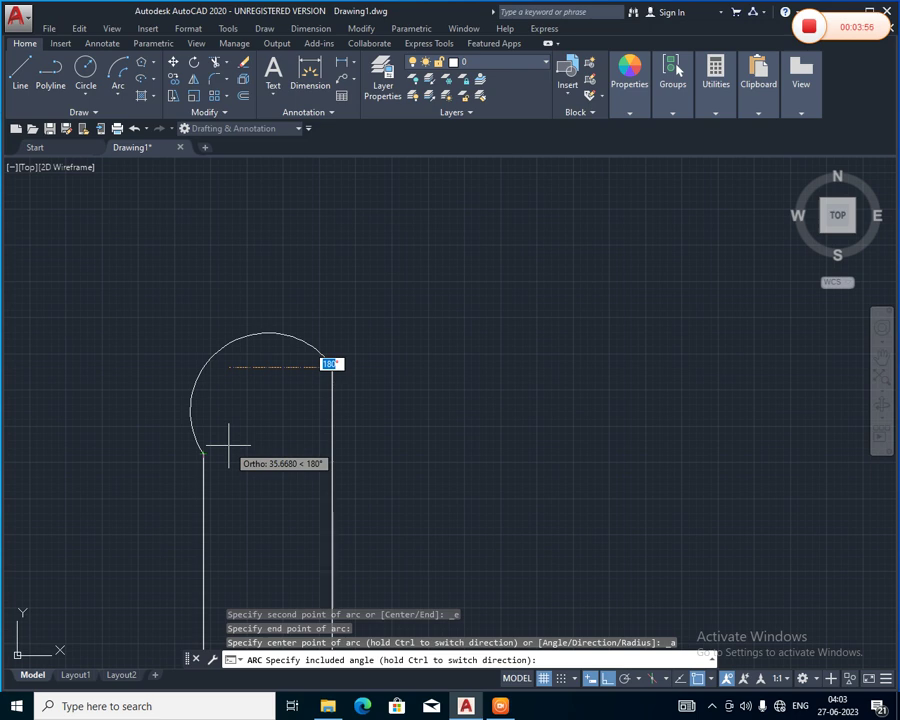
pyautogui.write('55')
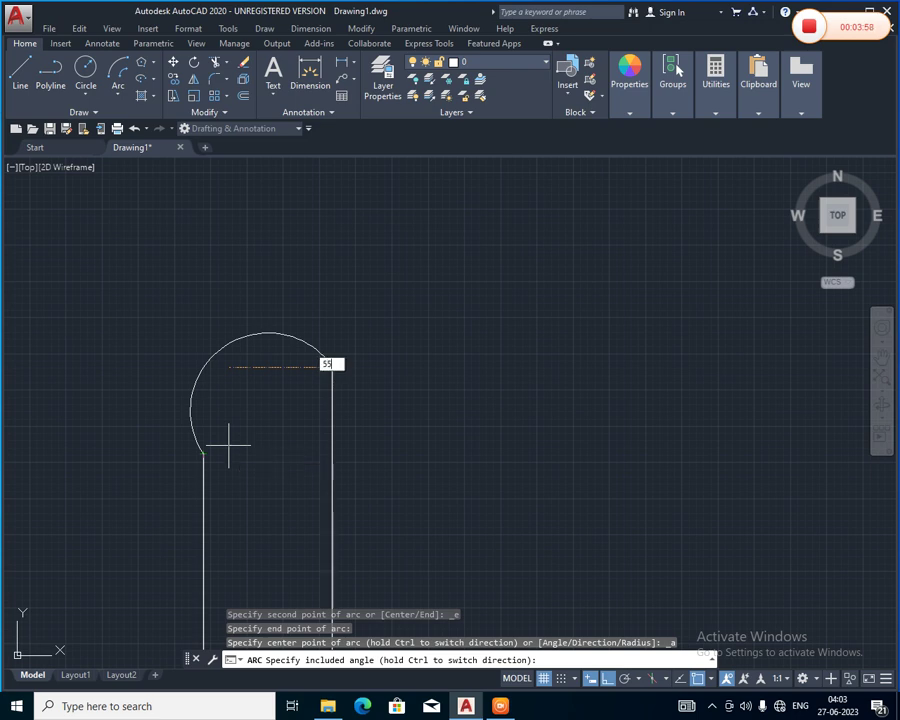
pyautogui.press('Return')
pyautogui.scroll(-4, 232, 440)
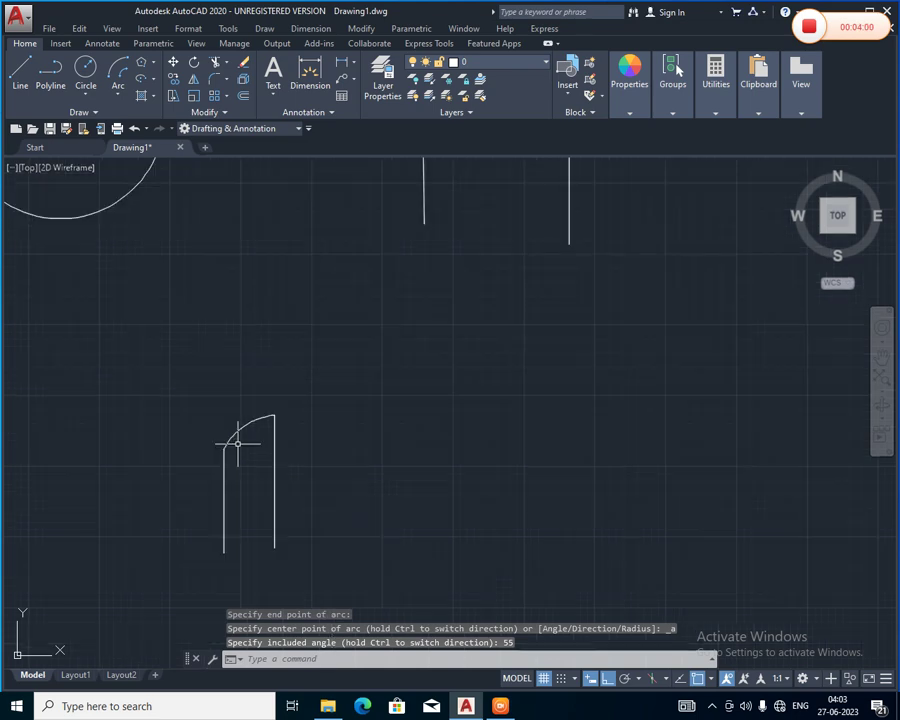
pyautogui.scroll(4, 238, 420)
pyautogui.scroll(2, 240, 401)
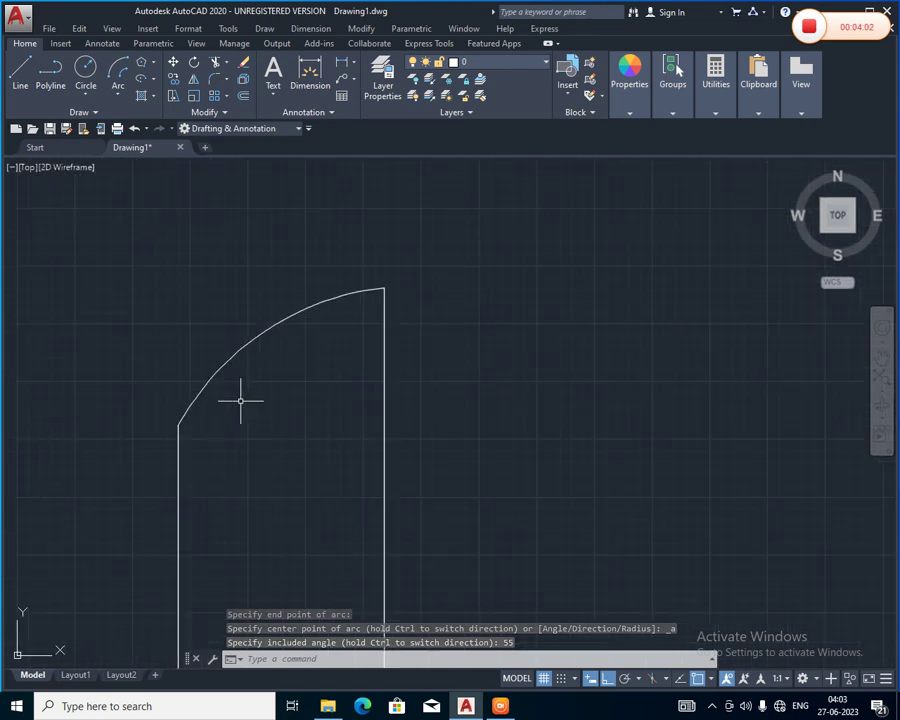
pyautogui.scroll(-3, 262, 245)
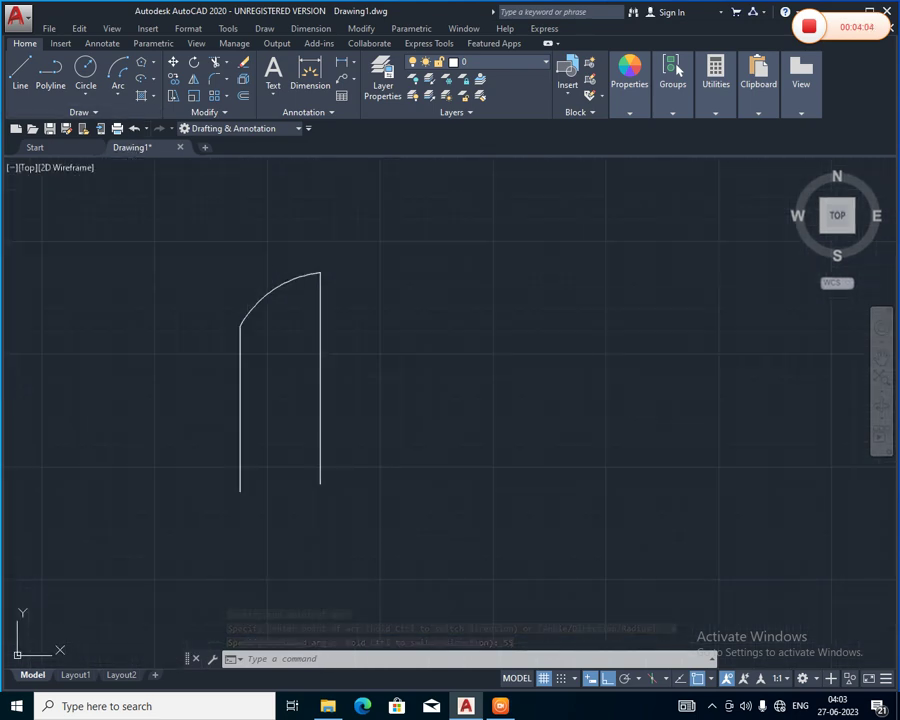
pyautogui.click(118, 101)
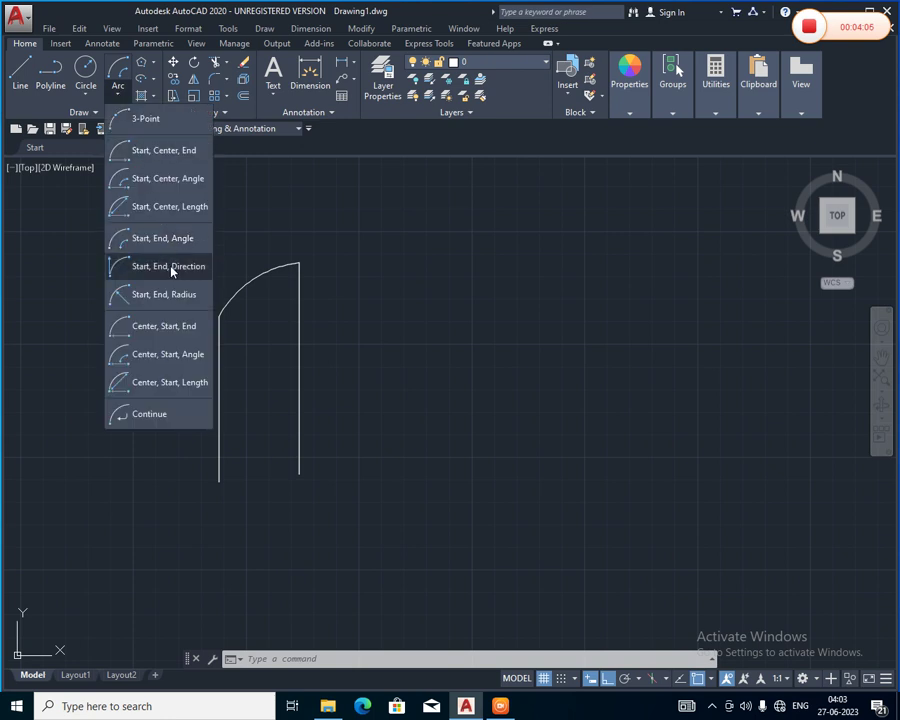
# Draw two vertical lines to the right of the arc-capped pair, with the right one taller.
pyautogui.click(20, 70)
pyautogui.click(427, 318)
pyautogui.click(427, 412)
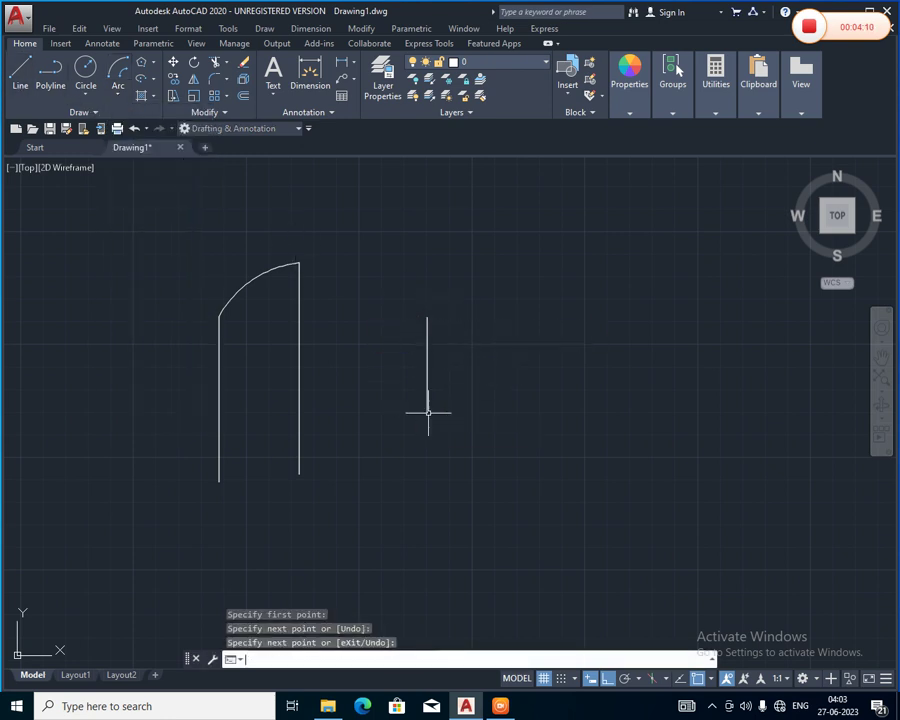
pyautogui.press('Return')
pyautogui.click(20, 80)
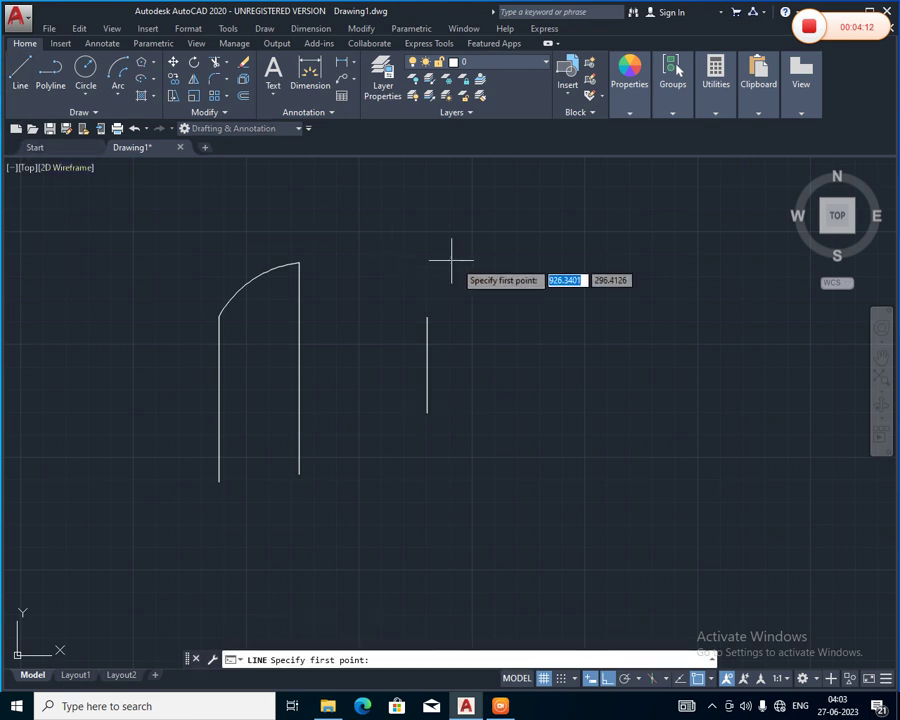
pyautogui.click(483, 288)
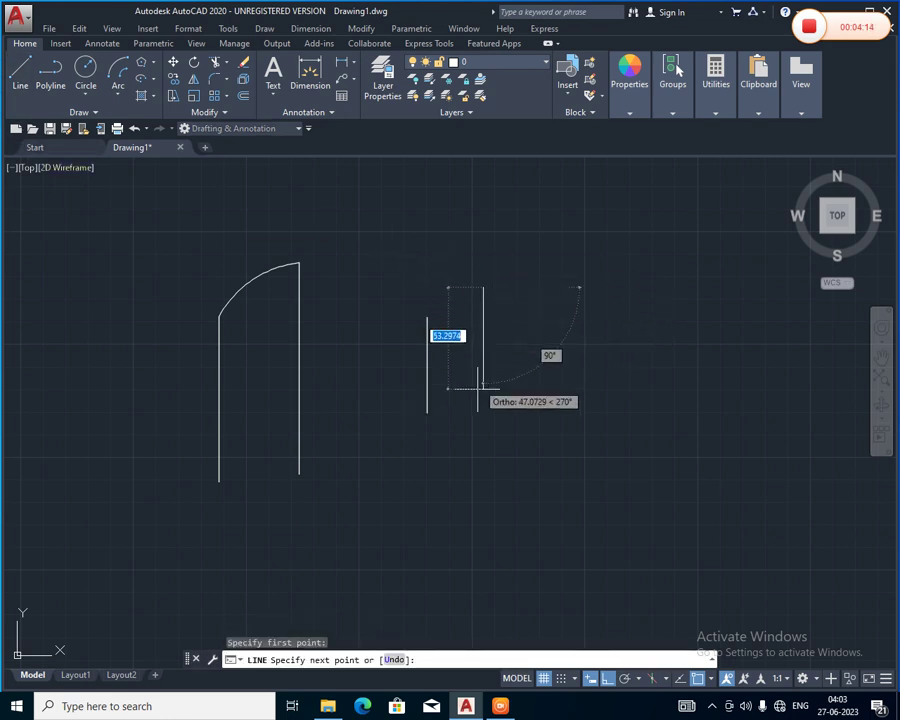
pyautogui.click(482, 399)
pyautogui.press('Return')
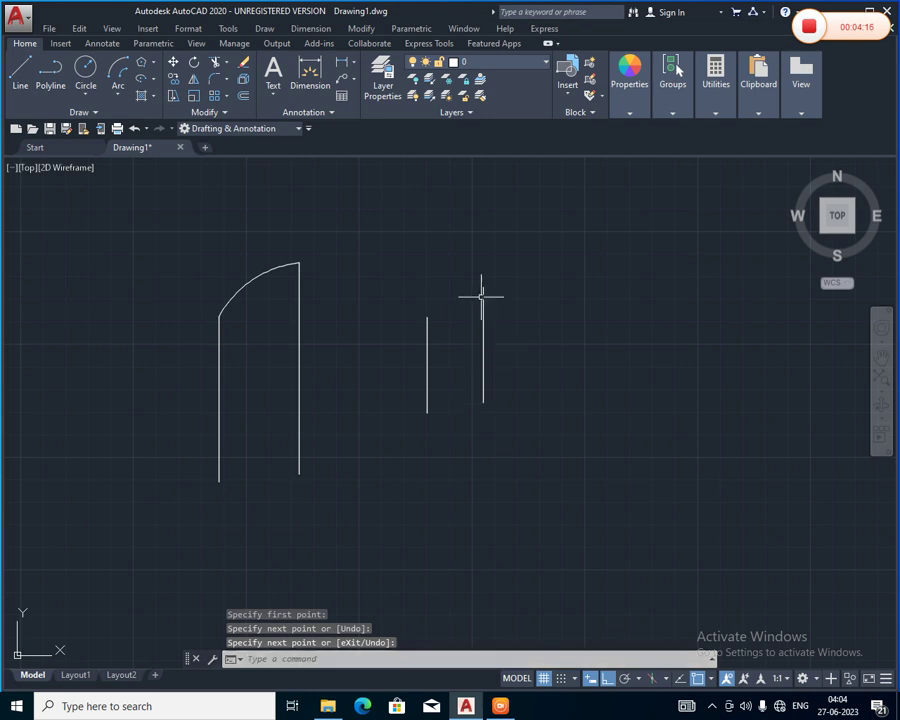
pyautogui.scroll(4, 480, 296)
# Draw a start-end-direction arc from the left line's top to the right line's top, with the tangent pointing upward.
pyautogui.click(117, 96)
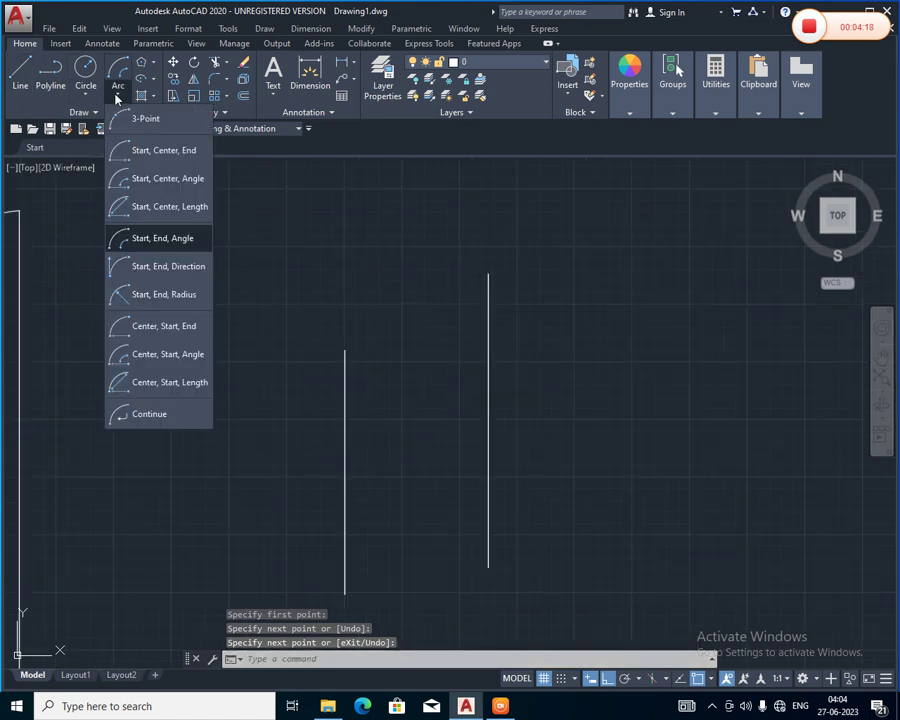
pyautogui.click(155, 265)
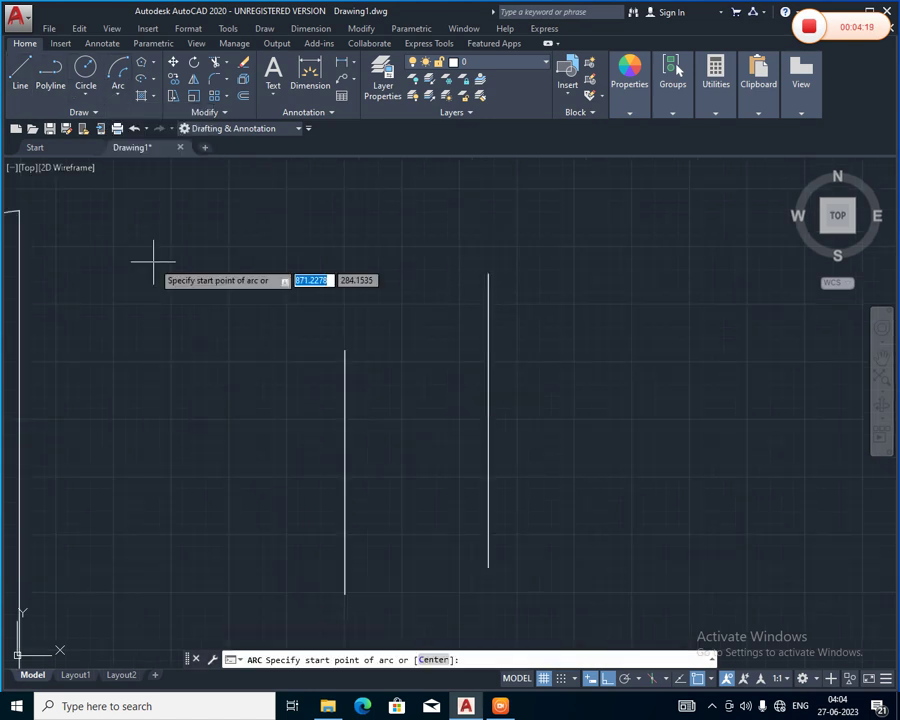
pyautogui.click(345, 349)
pyautogui.click(488, 273)
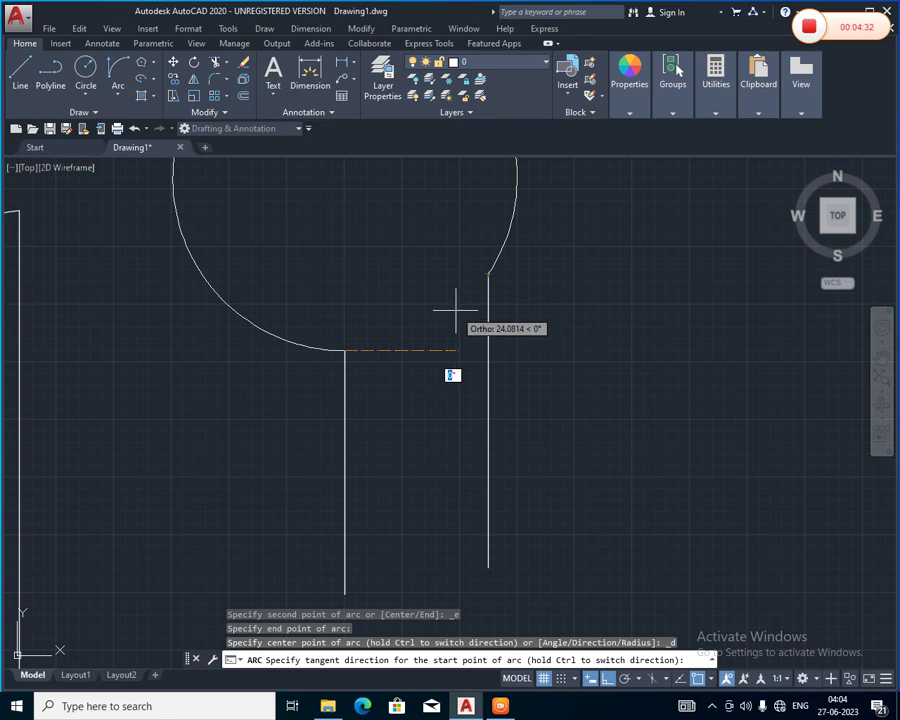
pyautogui.scroll(-2, 455, 310)
pyautogui.moveTo(480, 358); pyautogui.dragTo(490, 398, button='middle')
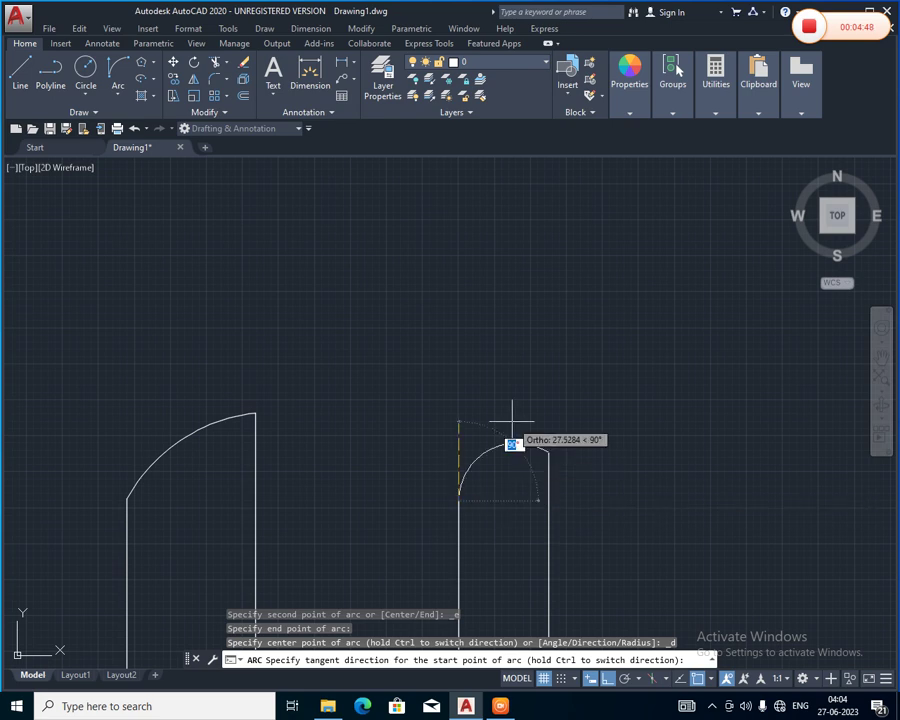
pyautogui.click(512, 443)
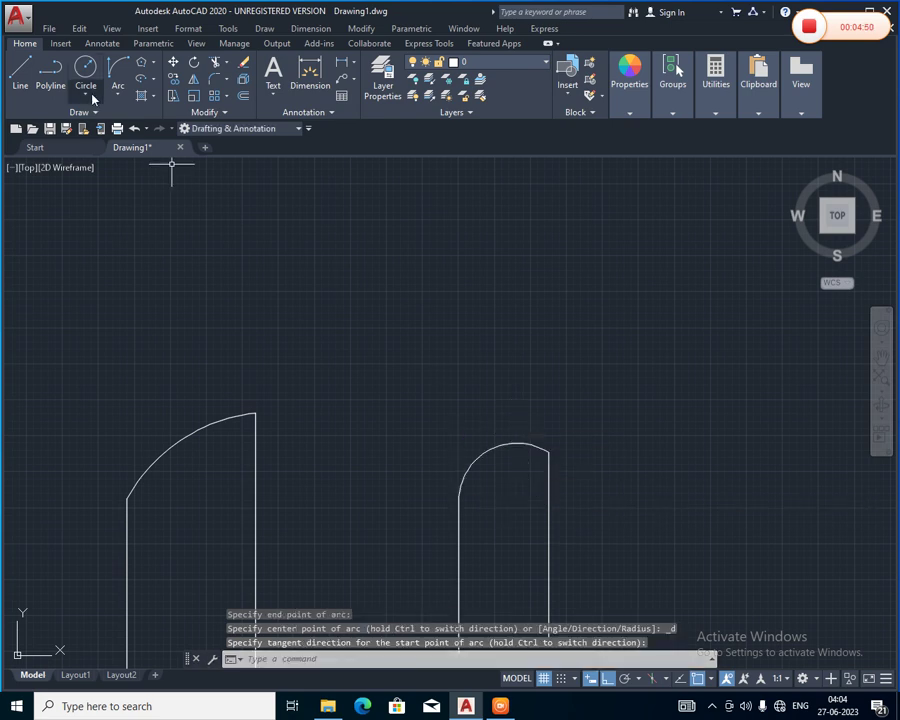
# Draw a start-end-direction arc from the dome's right end to the left line's top, with a downward tangent.
pyautogui.click(117, 95)
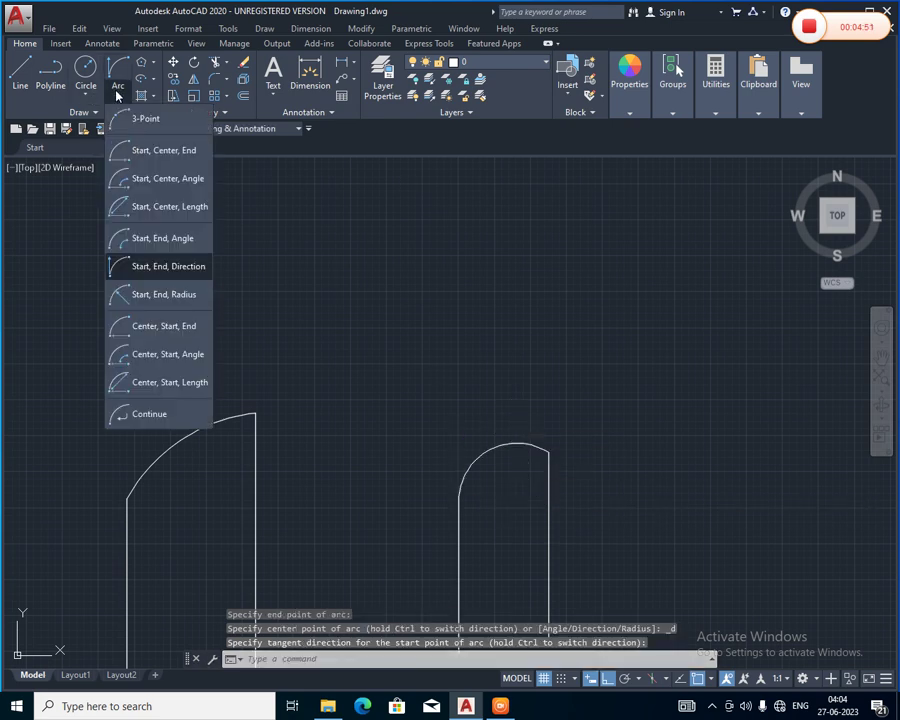
pyautogui.click(135, 268)
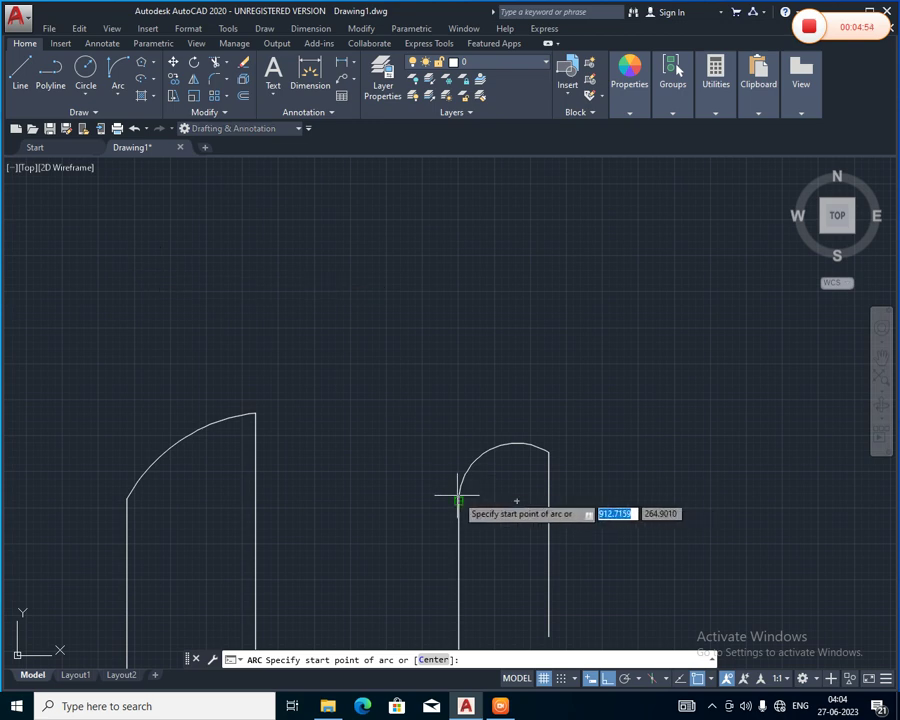
pyautogui.click(548, 451)
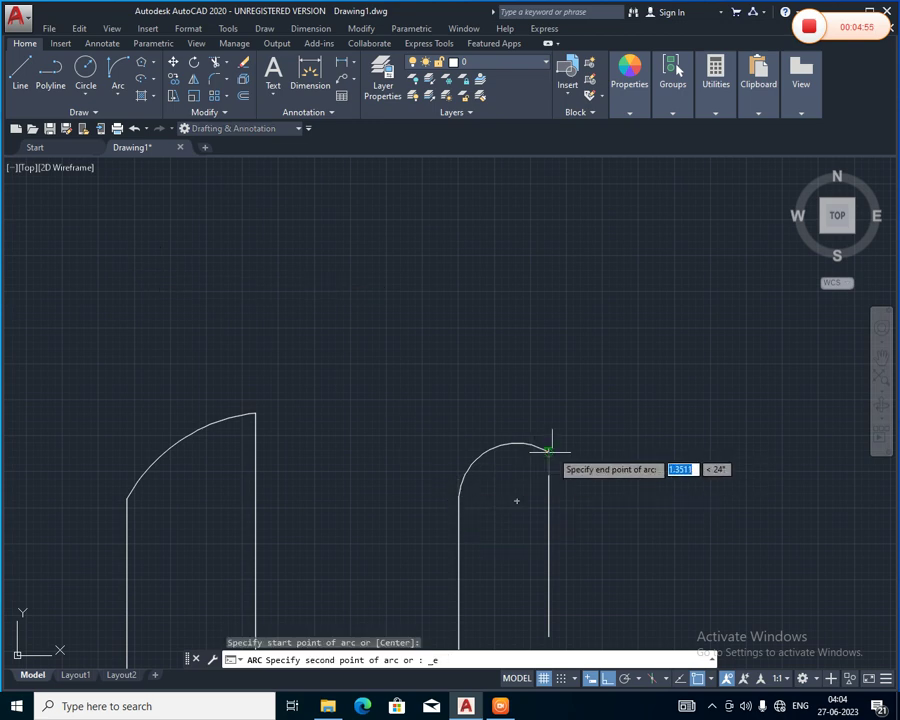
pyautogui.click(459, 495)
pyautogui.click(524, 482)
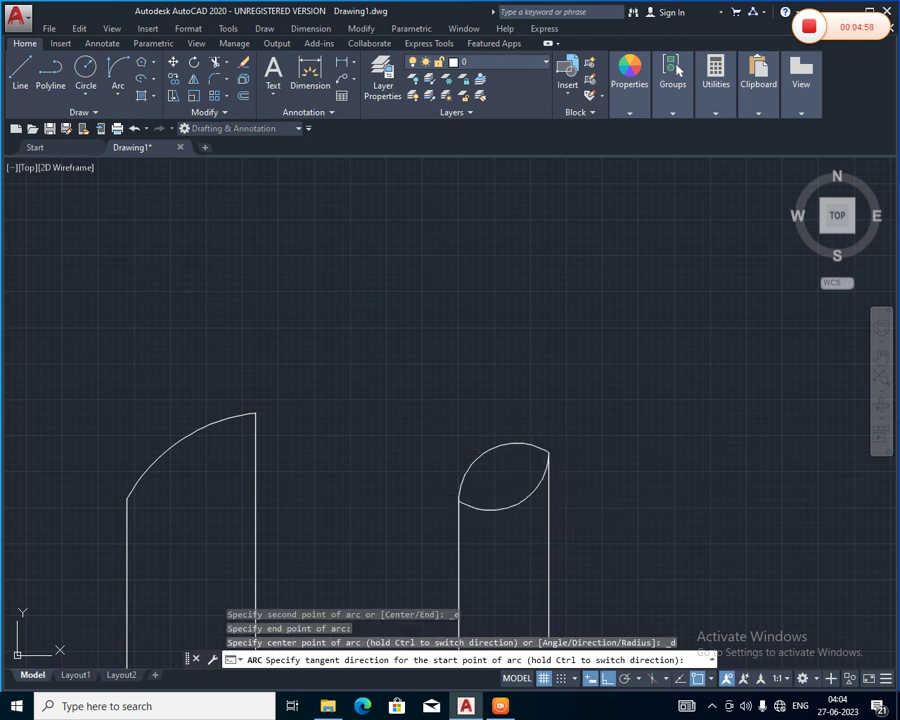
pyautogui.scroll(-5, 474, 320)
pyautogui.scroll(2, 470, 380)
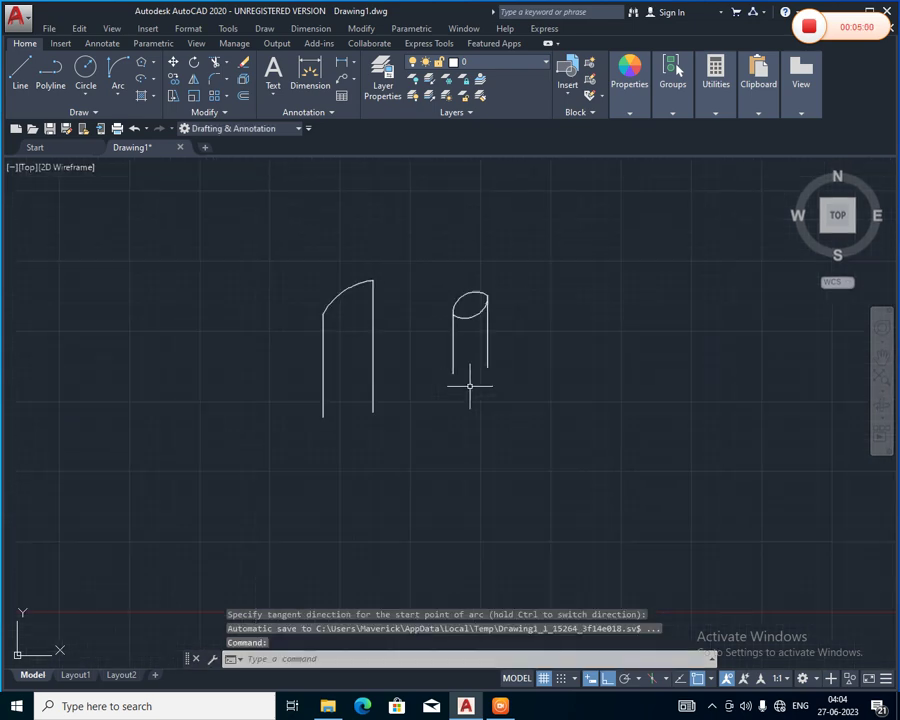
pyautogui.scroll(2, 484, 344)
pyautogui.moveTo(484, 344); pyautogui.dragTo(440, 385, button='middle')
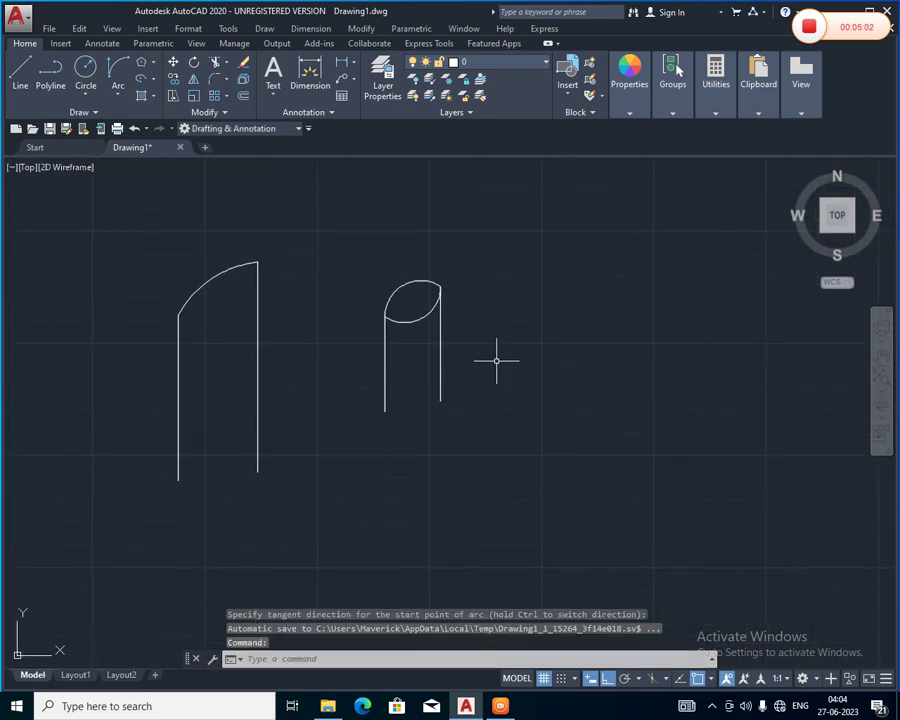
pyautogui.press('Escape')
pyautogui.scroll(-2, 494, 348)
pyautogui.moveTo(494, 346)
pyautogui.mouseDown(button='middle')
pyautogui.moveTo(206, 292)
pyautogui.moveTo(200, 283)
pyautogui.mouseUp(button='middle')
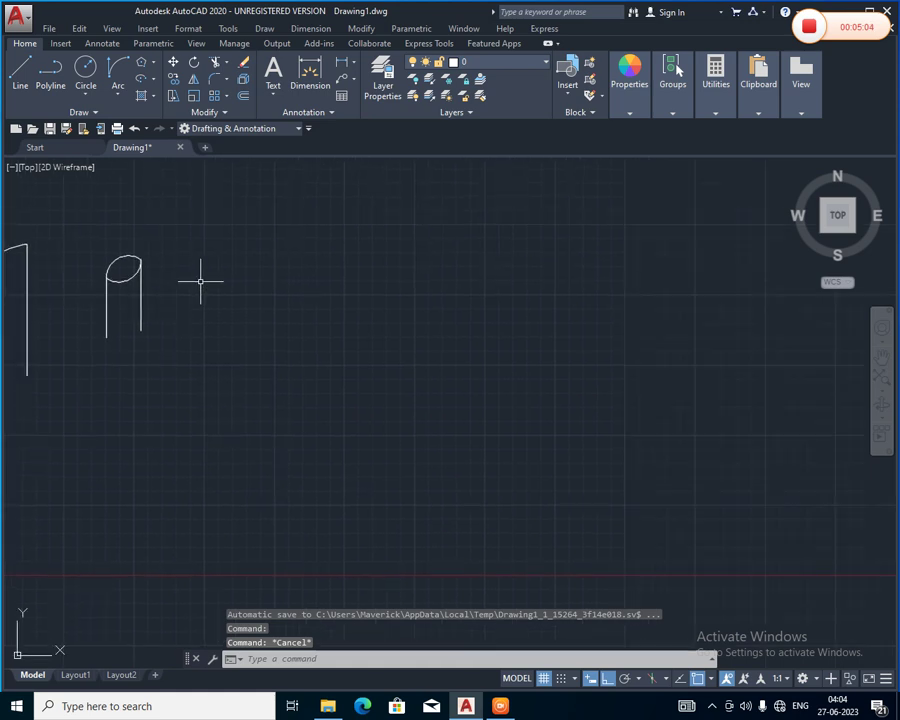
pyautogui.scroll(3, 240, 277)
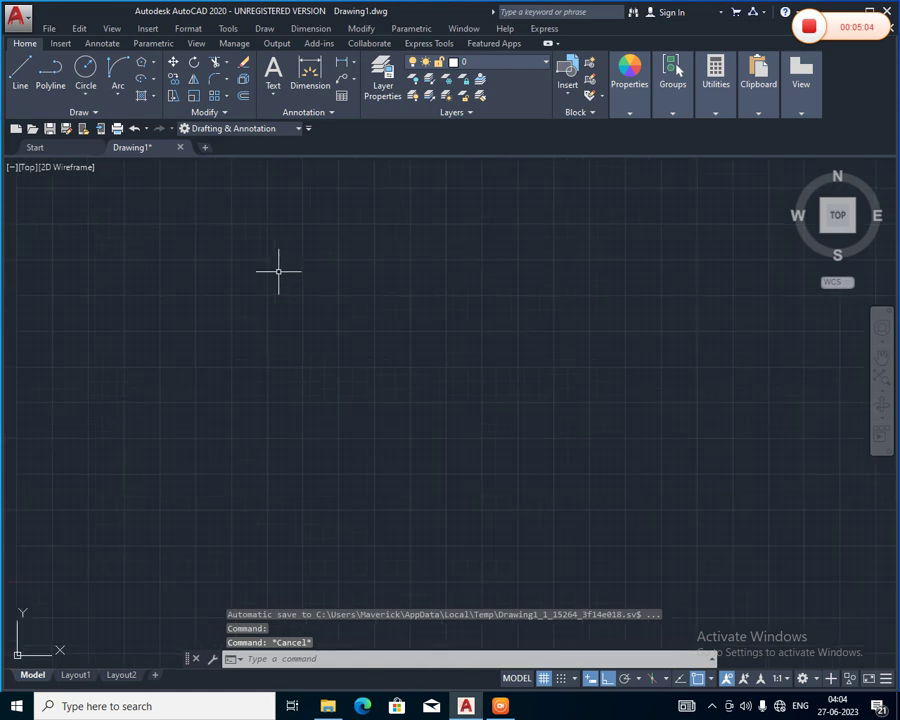
# Draw a vertical line 3 units long.
pyautogui.click(117, 95)
pyautogui.click(20, 72)
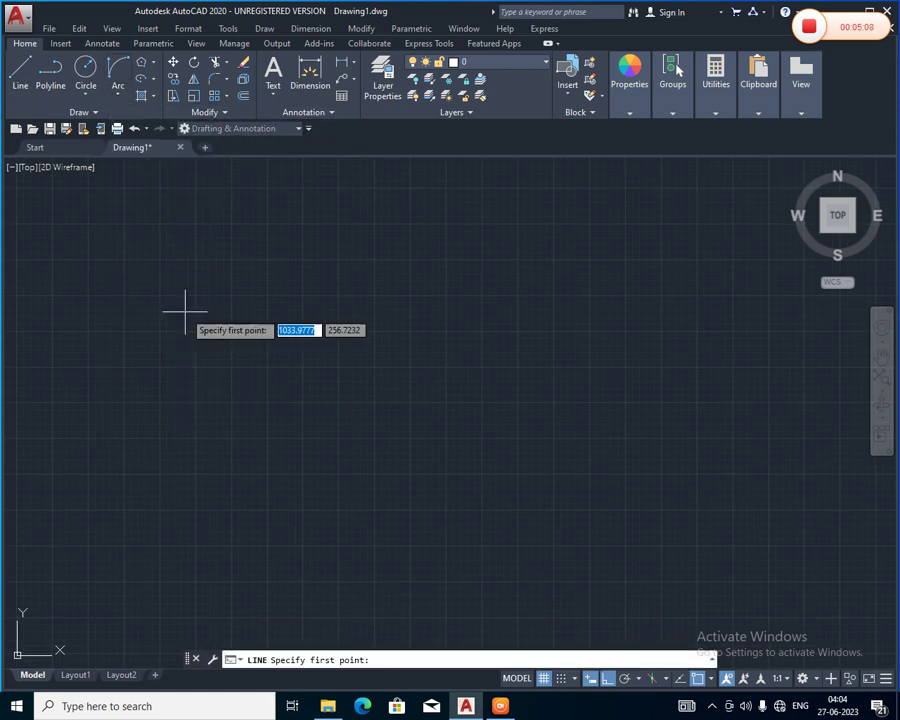
pyautogui.click(194, 366)
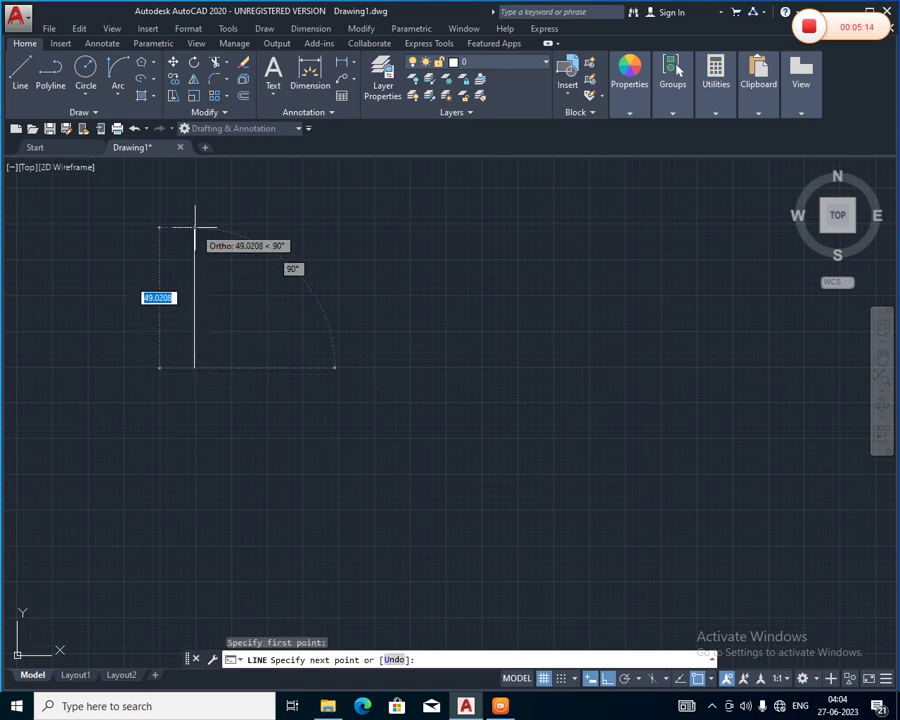
pyautogui.write('3')
pyautogui.press('Return')
pyautogui.press('Return')
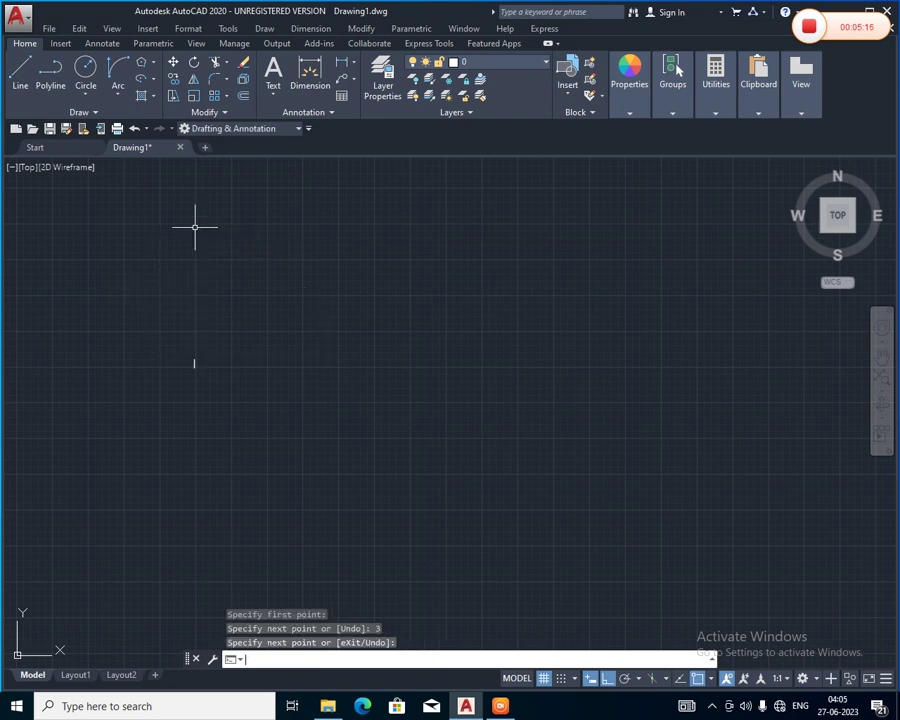
pyautogui.scroll(10, 186, 370)
pyautogui.scroll(2, 234, 340)
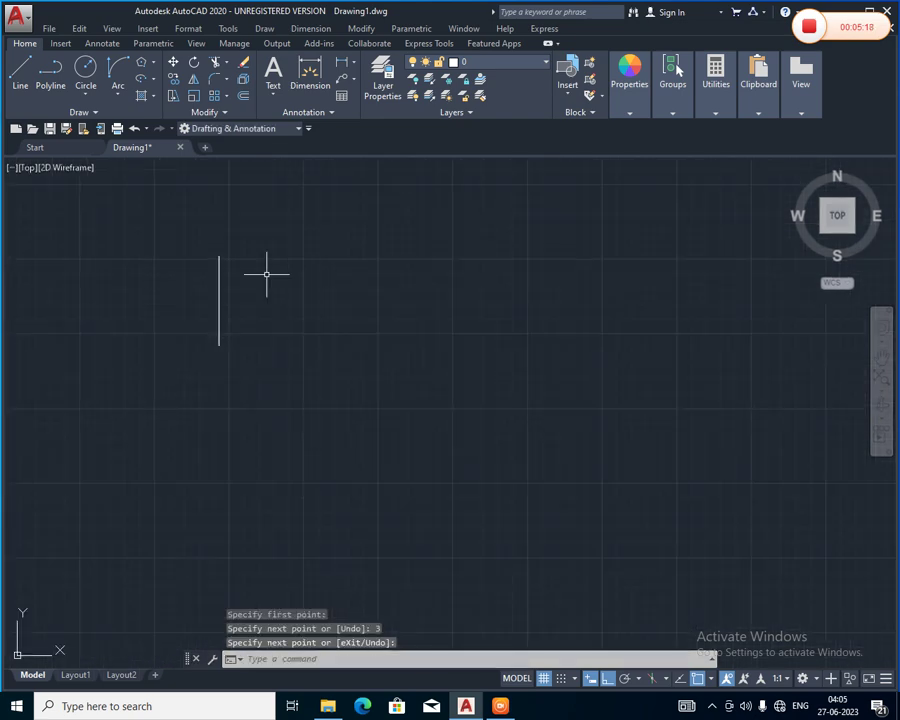
# Draw a 3-unit horizontal line from the vertical line's bottom end.
pyautogui.click(12, 84)
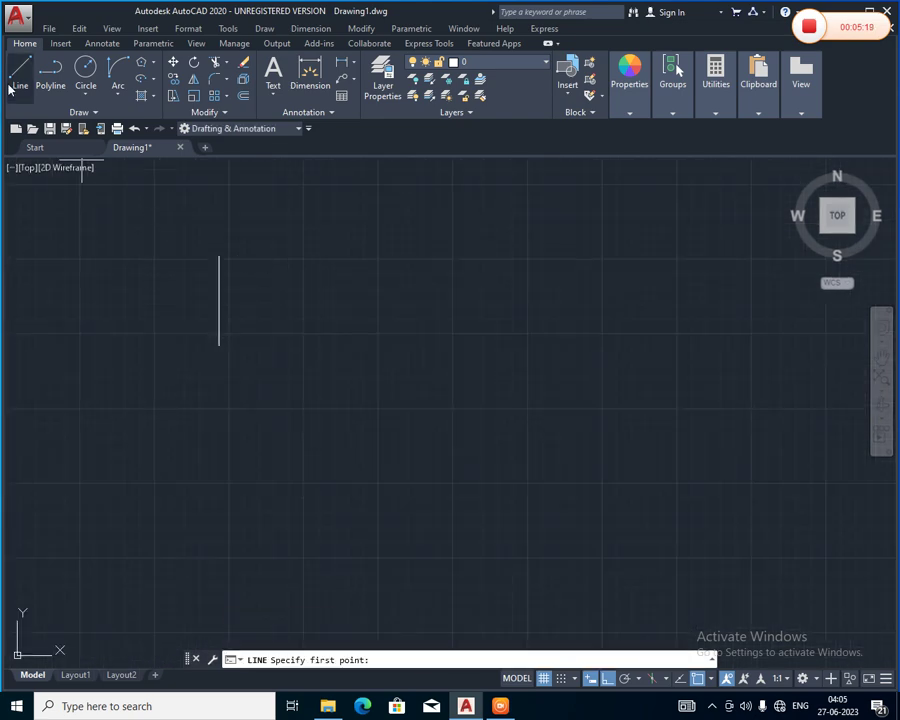
pyautogui.click(219, 345)
pyautogui.write('3')
pyautogui.press('Return')
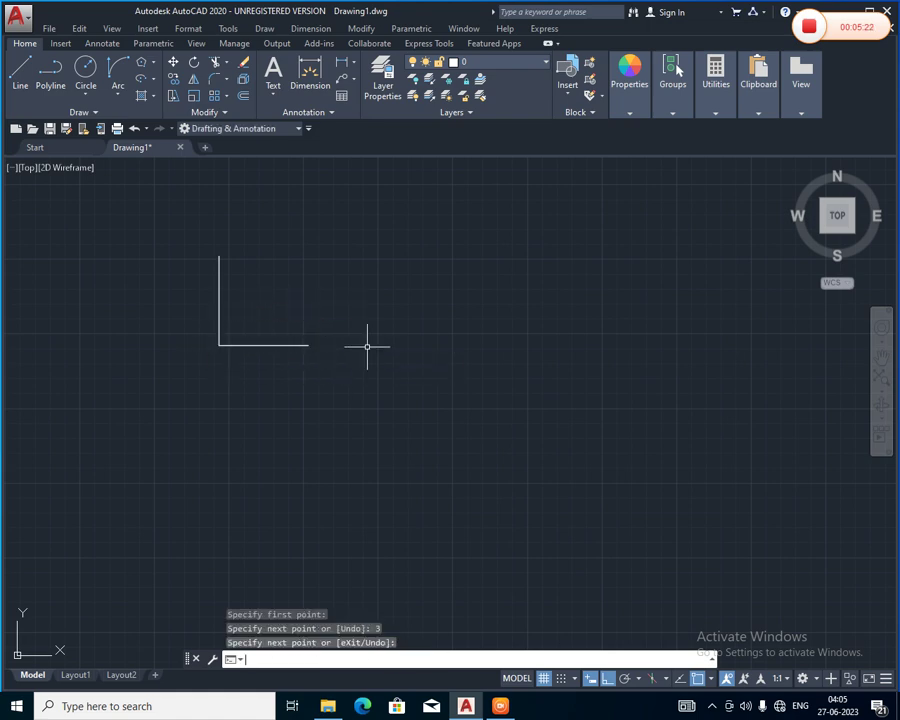
pyautogui.scroll(2, 366, 345)
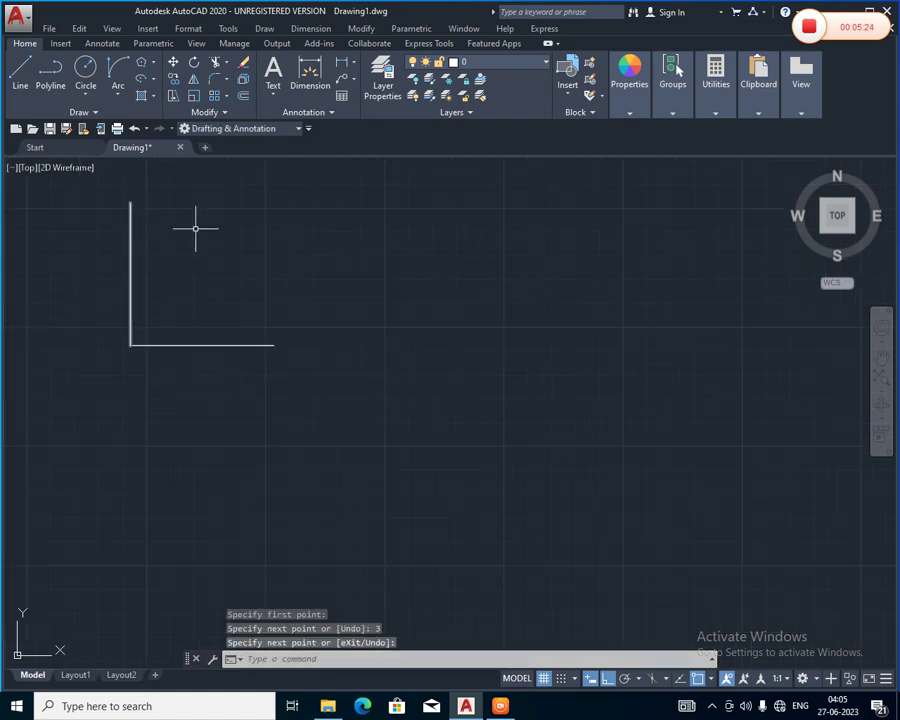
# Draw a Start-End-Radius arc of radius 3 from the L's bottom-right end to the vertical line's top.
pyautogui.click(115, 97)
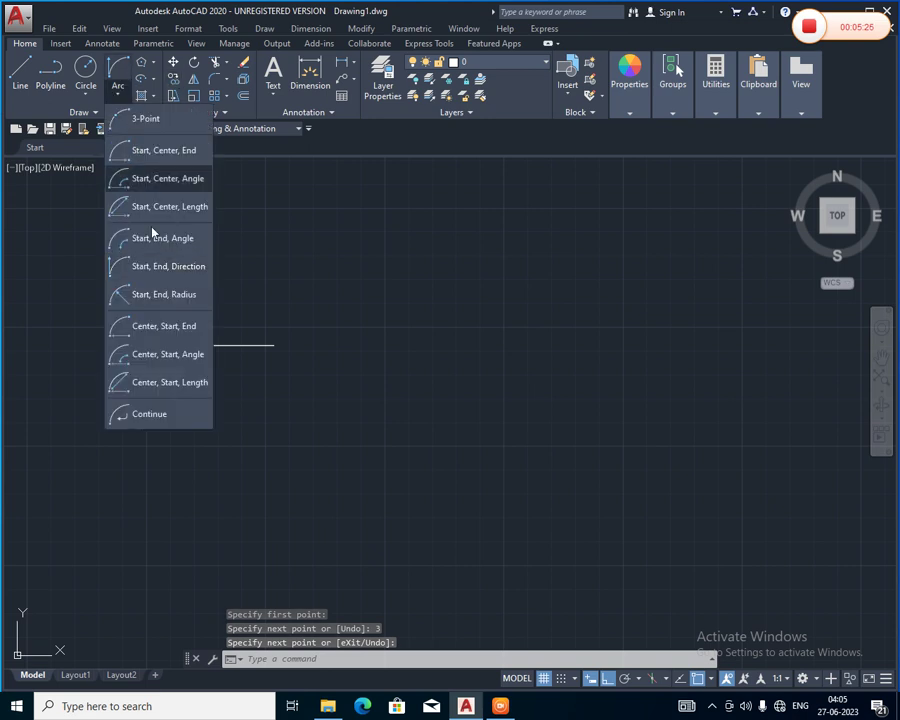
pyautogui.click(137, 294)
pyautogui.click(273, 345)
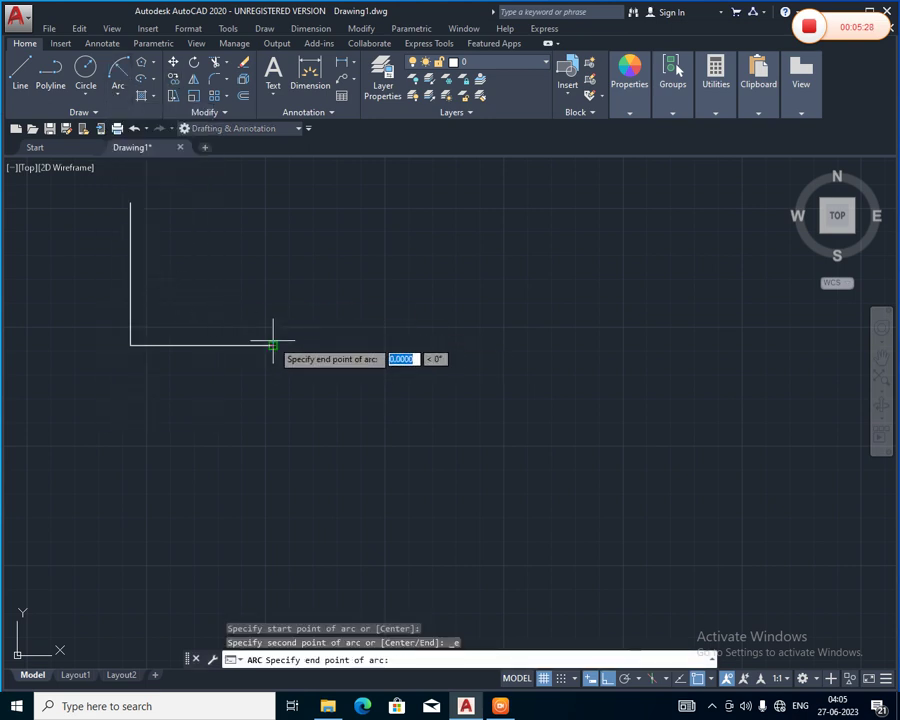
pyautogui.click(130, 202)
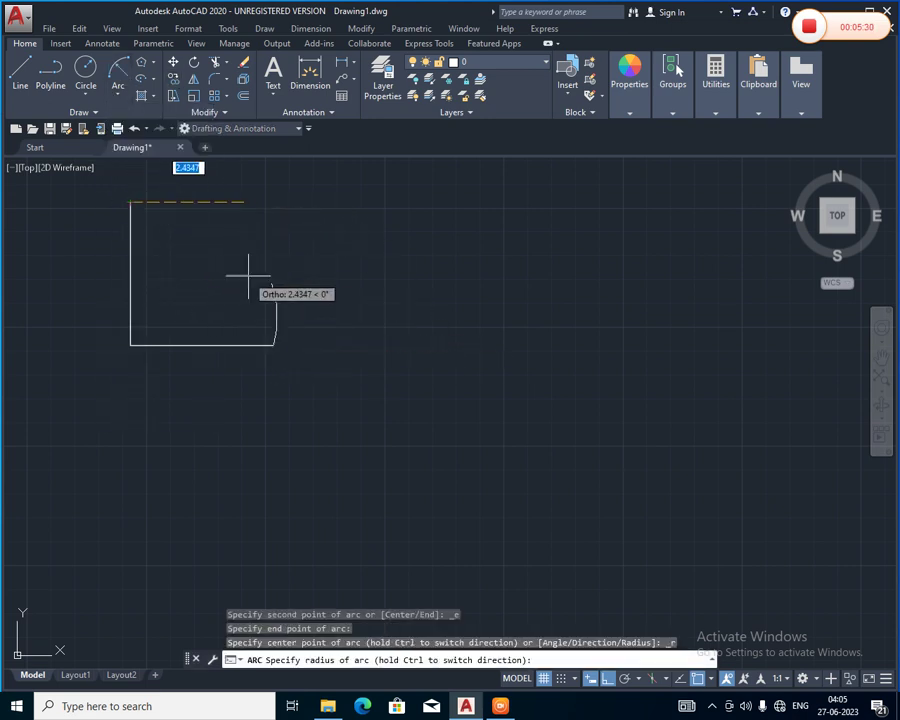
pyautogui.write('3')
pyautogui.press('Return')
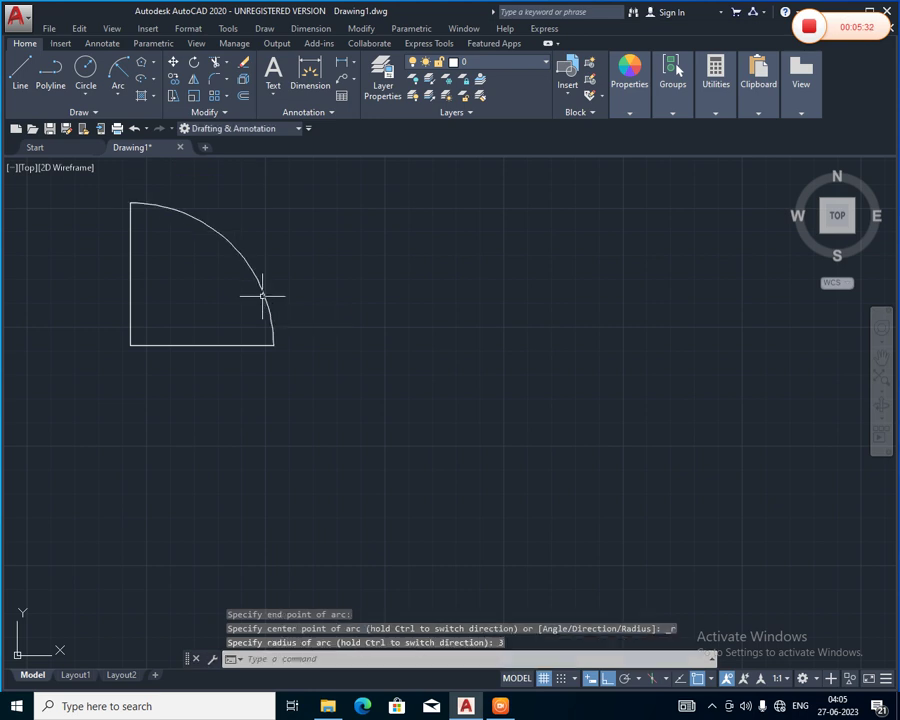
pyautogui.scroll(-2, 304, 295)
pyautogui.moveTo(309, 295)
pyautogui.mouseDown(button='middle')
pyautogui.moveTo(368, 274)
pyautogui.moveTo(716, 514)
pyautogui.mouseUp(button='middle')
pyautogui.scroll(-5, 366, 274)
pyautogui.scroll(5, 368, 290)
pyautogui.scroll(-4, 385, 298)
pyautogui.scroll(-1, 340, 386)
pyautogui.scroll(5, 665, 431)
# Zoom and pan to frame the existing shapes, then open the Arc dropdown in the Draw panel.
pyautogui.scroll(-6, 665, 431)
pyautogui.scroll(6, 420, 346)
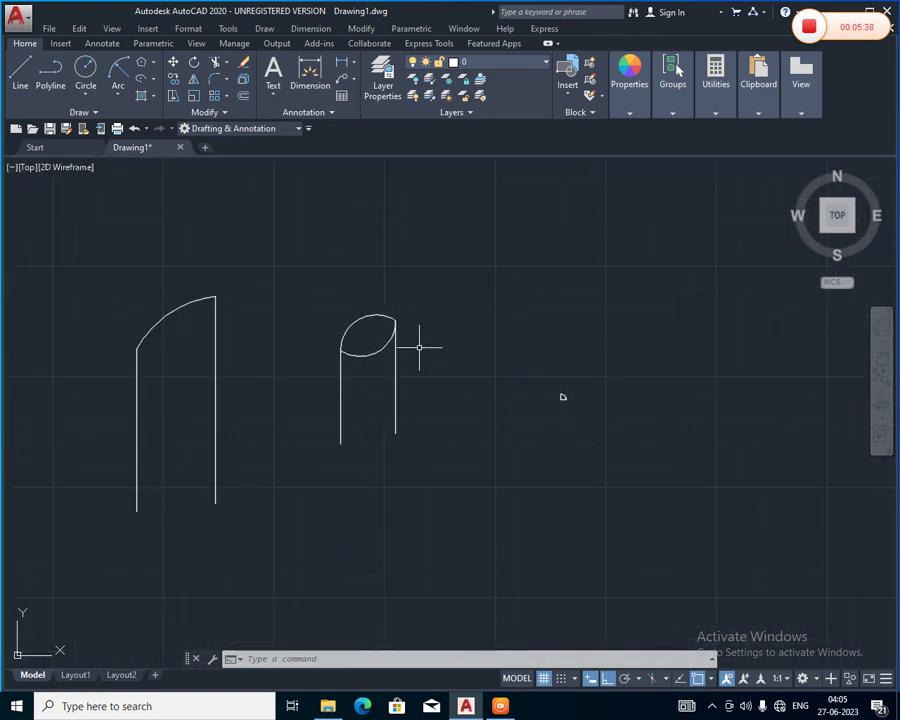
pyautogui.scroll(-3, 300, 334)
pyautogui.scroll(-3, 290, 314)
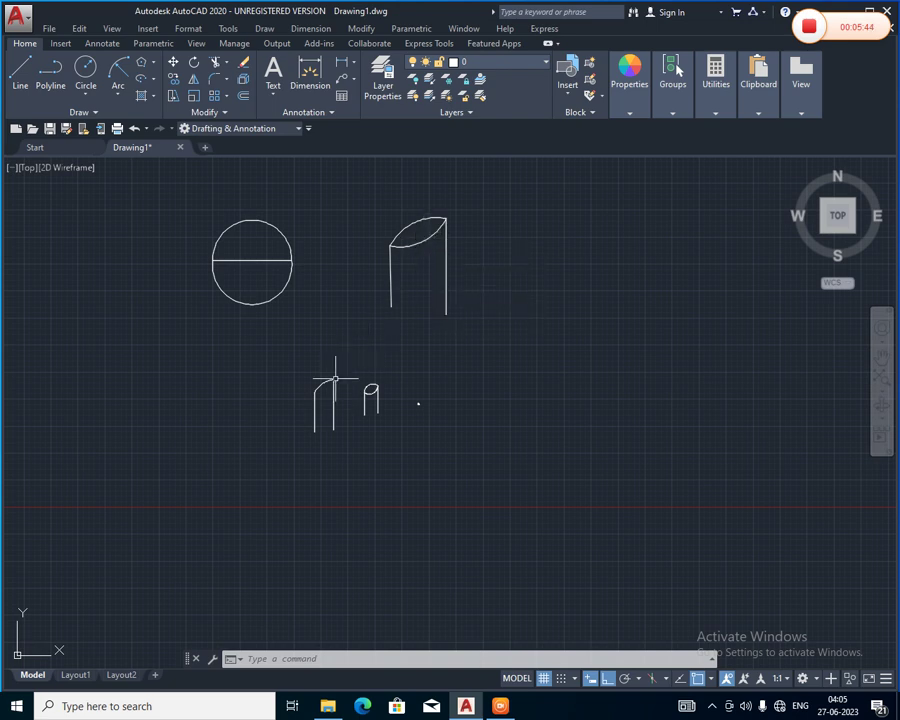
pyautogui.scroll(4, 336, 388)
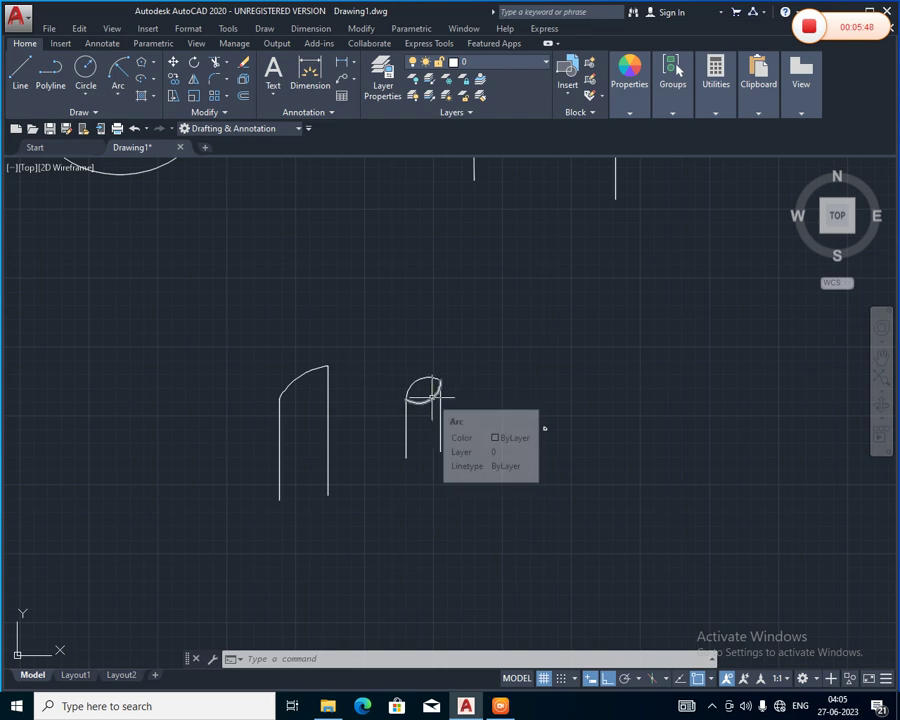
pyautogui.scroll(-4, 310, 314)
pyautogui.moveTo(307, 314); pyautogui.dragTo(383, 369, button='middle')
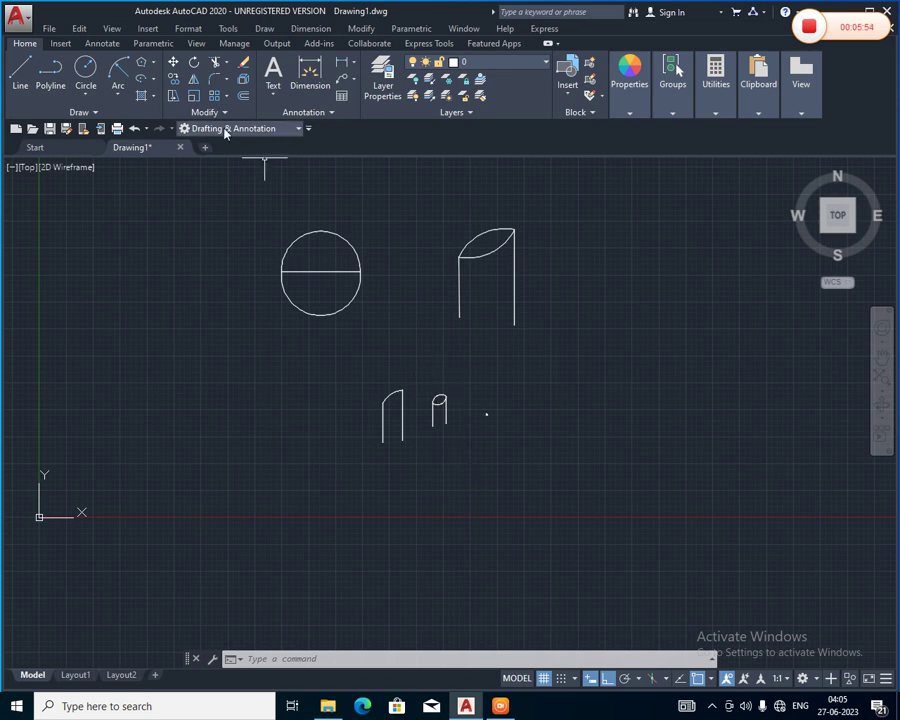
pyautogui.click(126, 95)
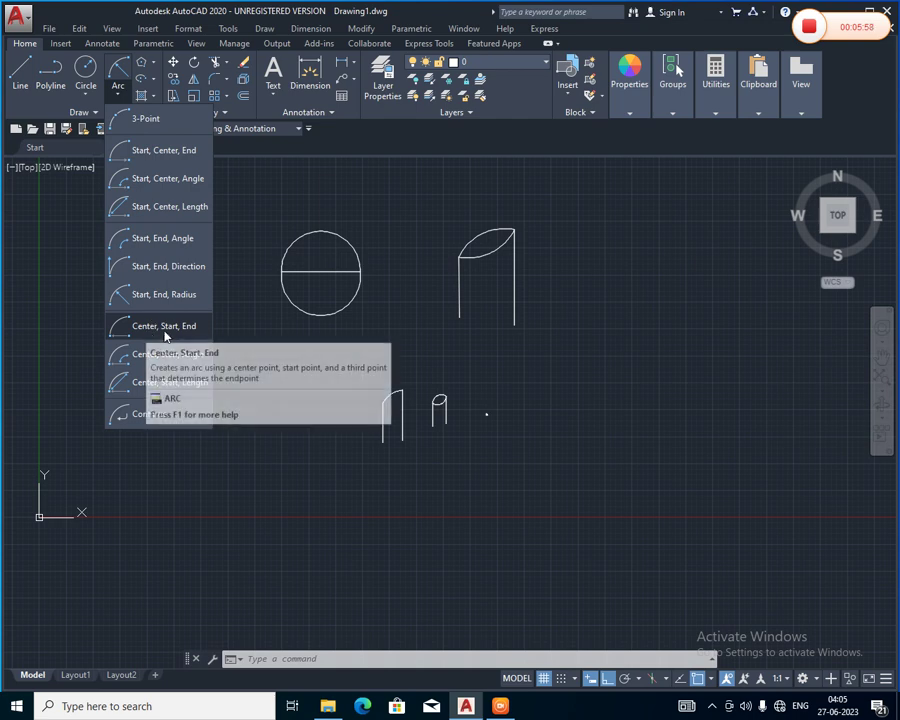
# Draw a large Center-Start-End arc beside the split circle and select it.
pyautogui.click(198, 332)
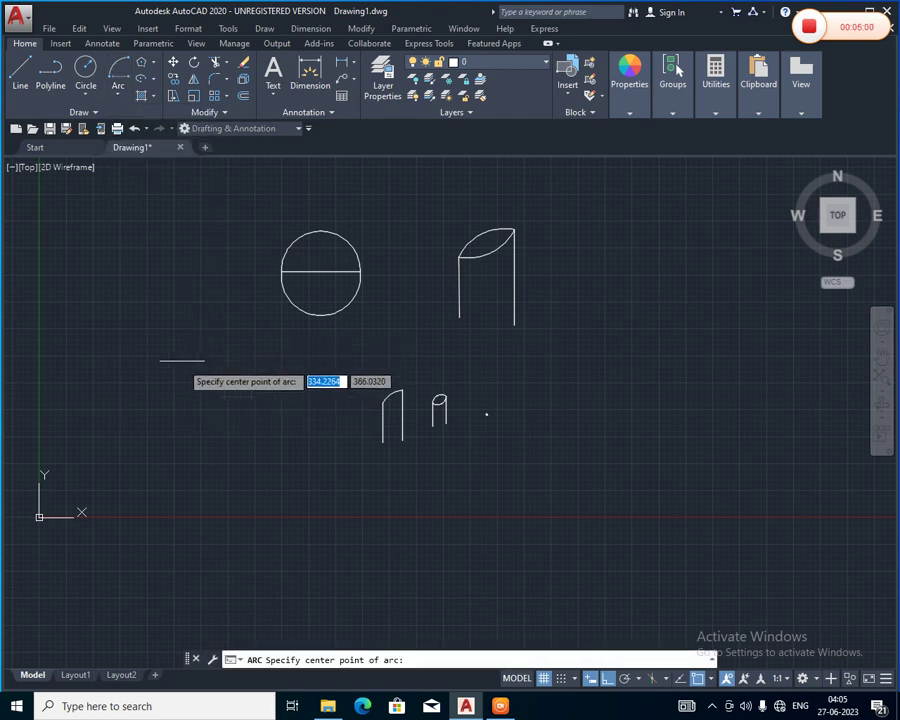
pyautogui.click(181, 378)
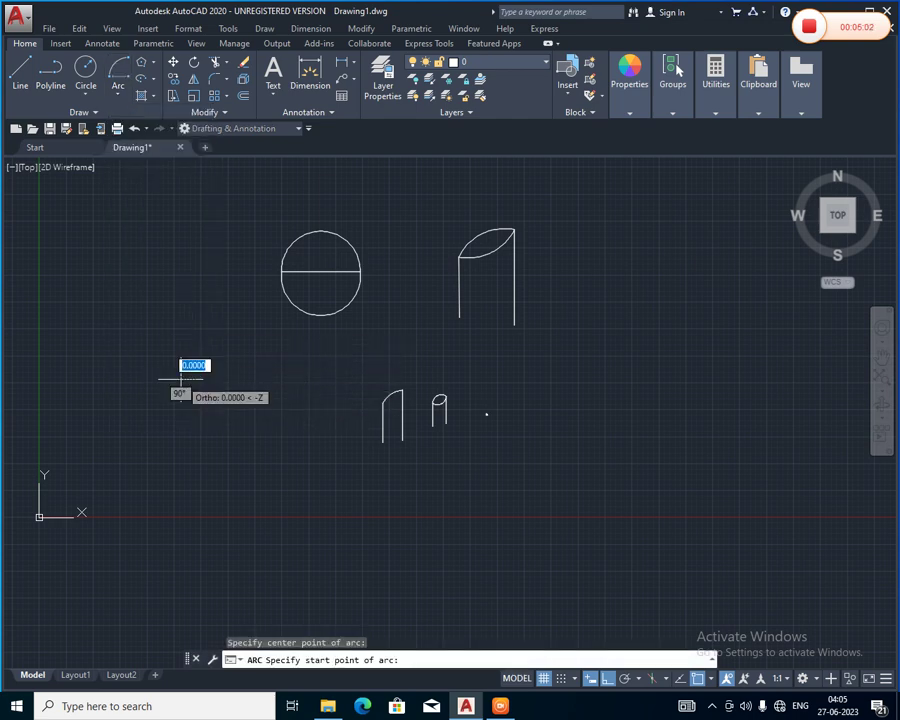
pyautogui.click(260, 378)
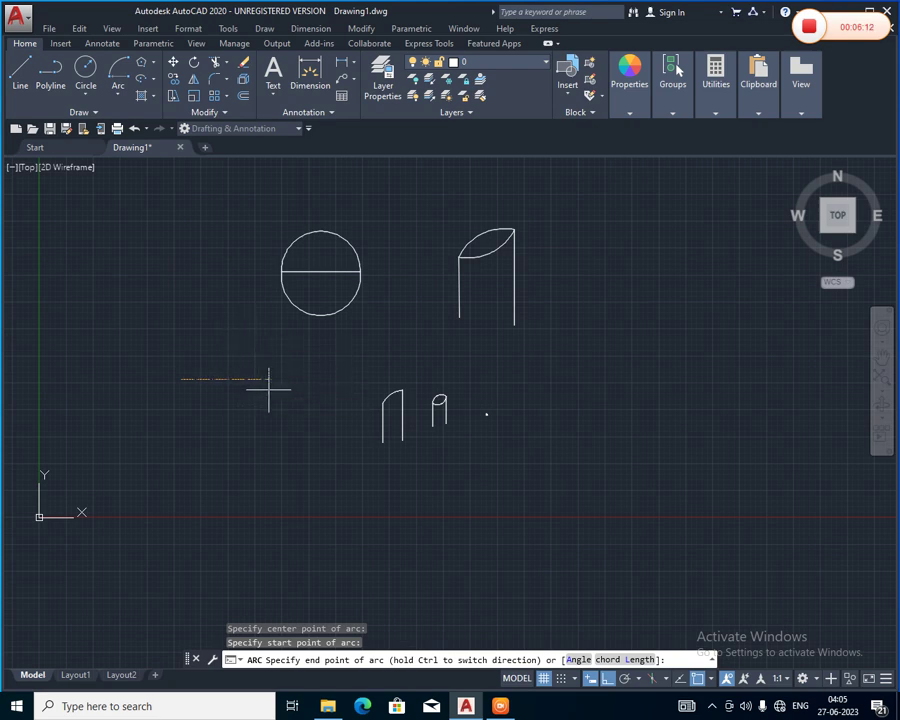
pyautogui.press('Return')
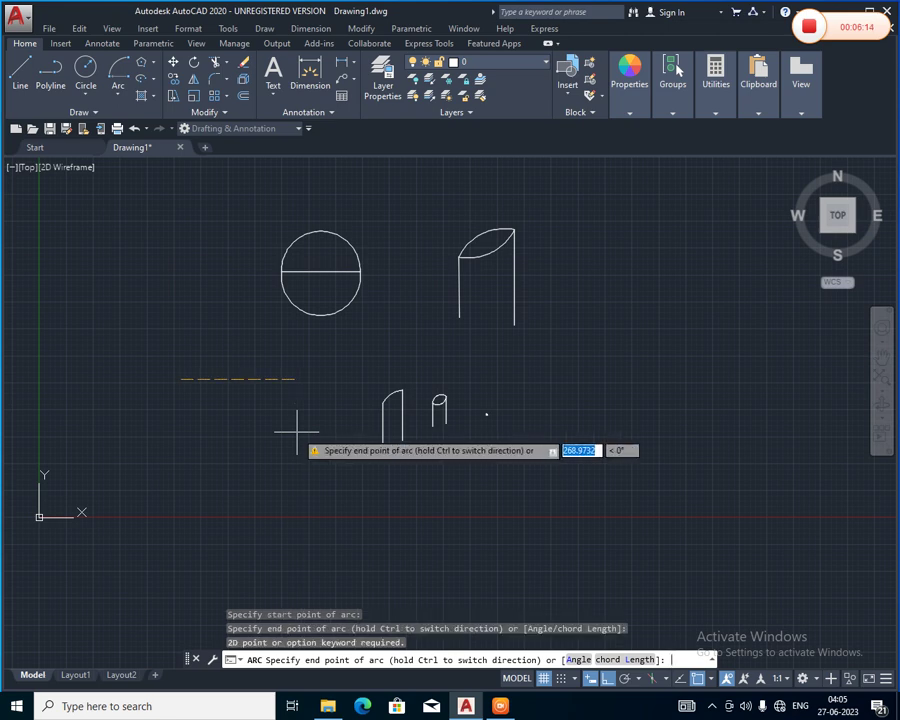
pyautogui.click(237, 488)
pyautogui.scroll(-4, 240, 380)
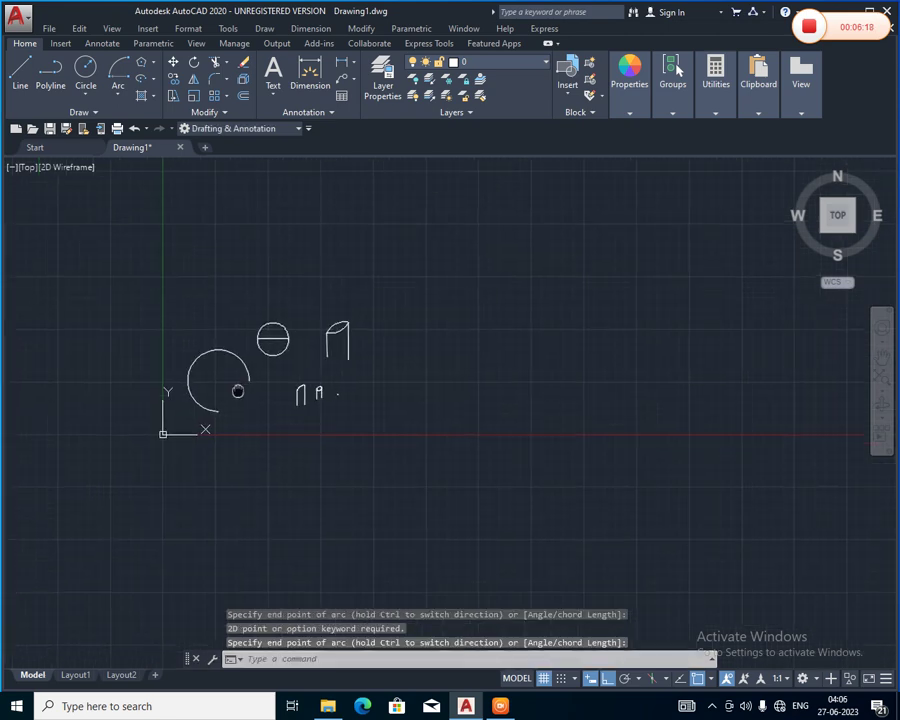
pyautogui.scroll(2, 249, 366)
pyautogui.scroll(2, 249, 366)
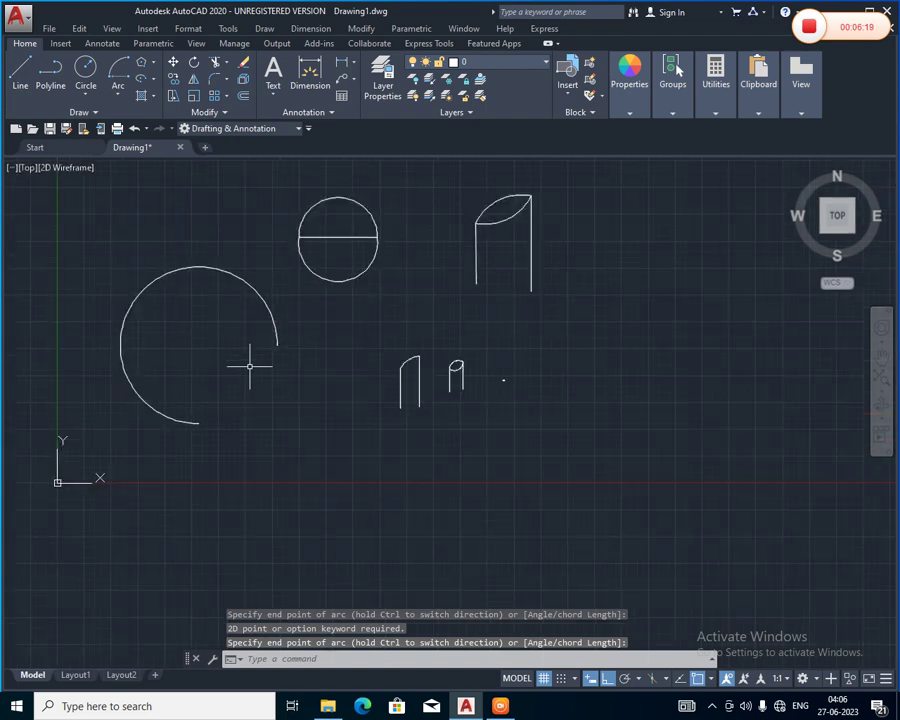
pyautogui.click(268, 316)
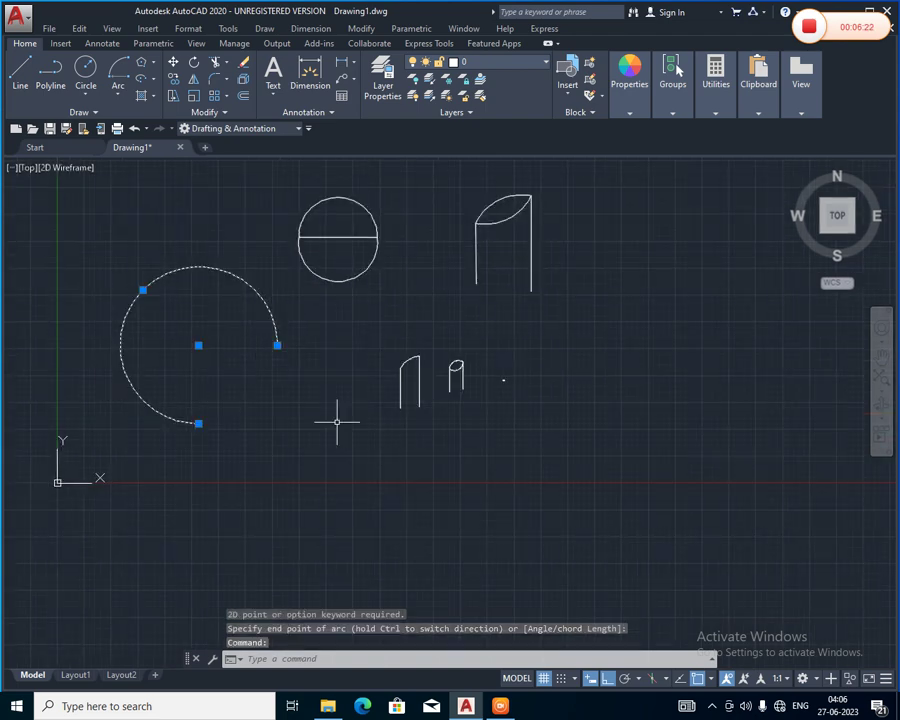
# Erase the selected large arc and recentre the view on the remaining shapes.
pyautogui.press('Delete')
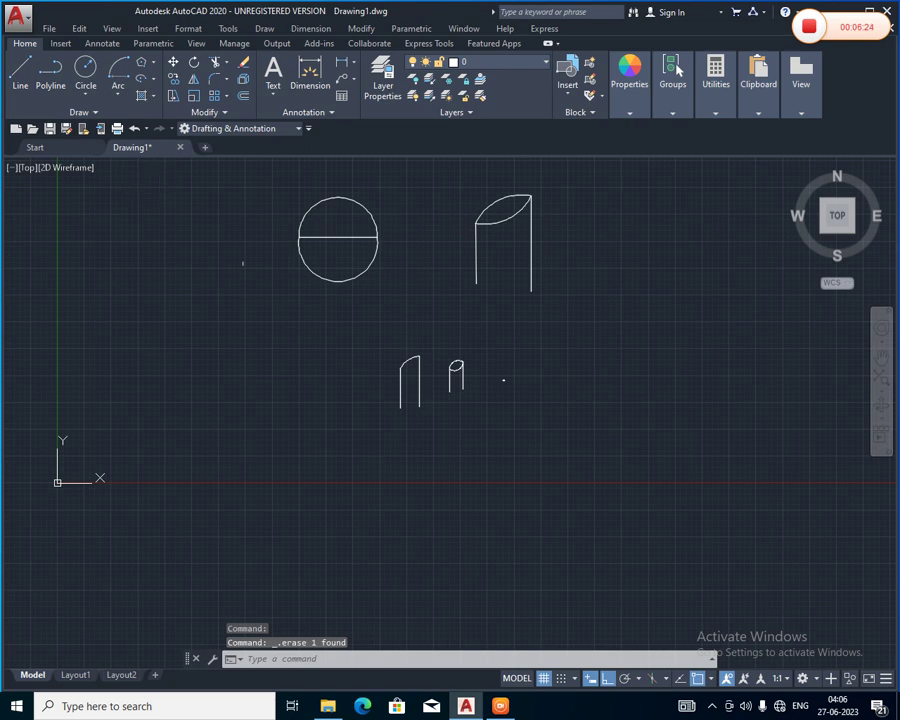
pyautogui.scroll(-2, 250, 255)
pyautogui.moveTo(255, 251)
pyautogui.mouseDown(button='middle')
pyautogui.moveTo(262, 342)
pyautogui.moveTo(124, 270)
pyautogui.mouseUp(button='middle')
pyautogui.scroll(4, 259, 328)
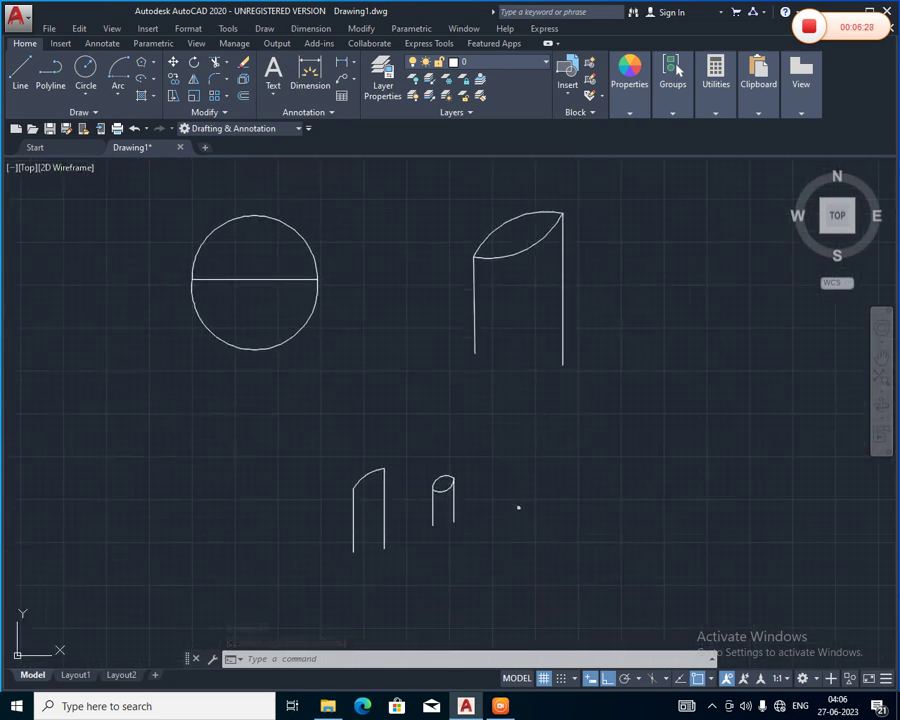